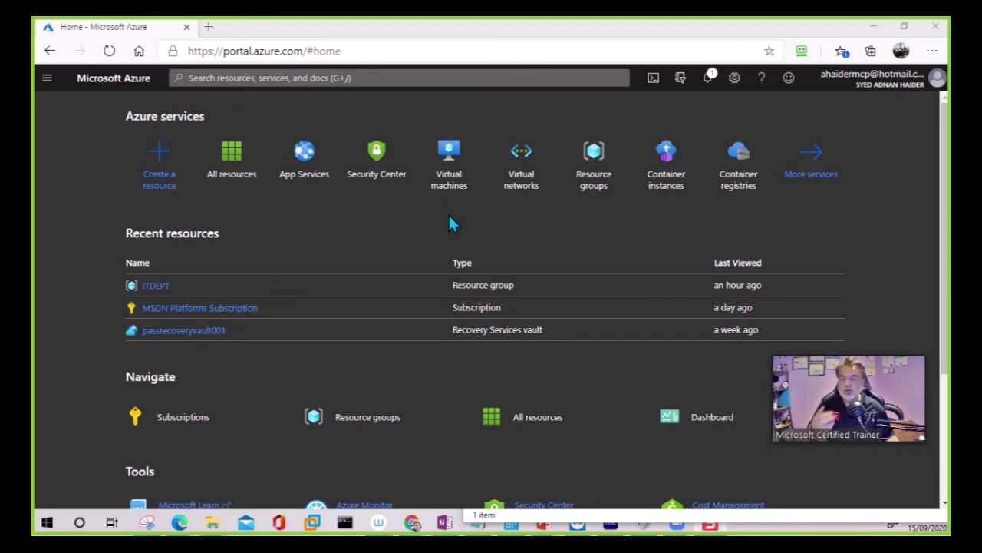
Start creating a web app in App Services and assign it to the ITDEPT resource group
click(315, 166)
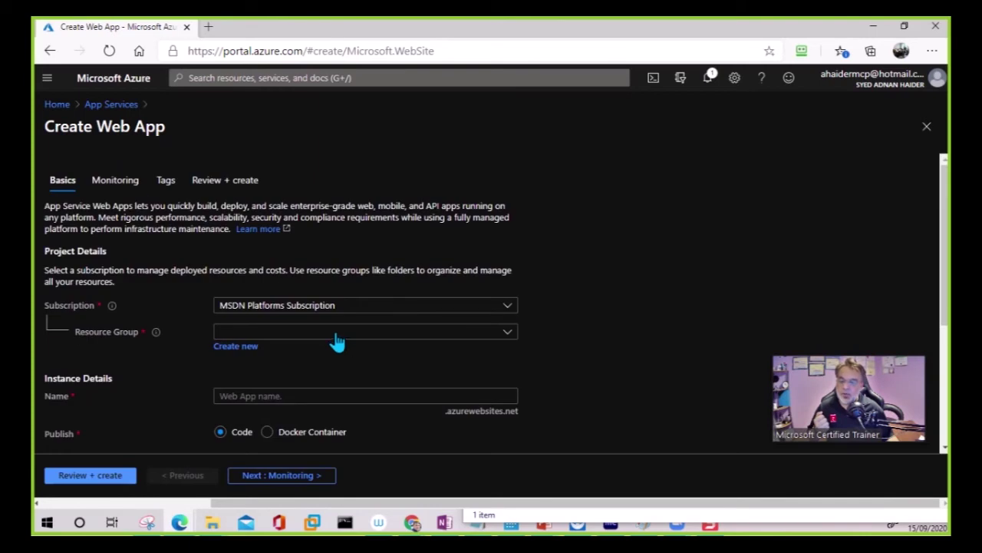
click(338, 341)
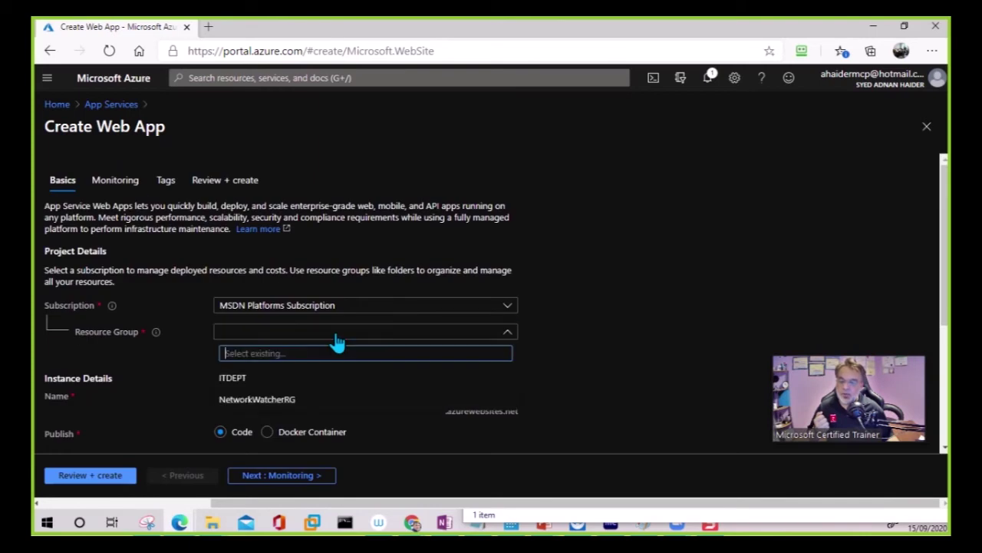
click(235, 377)
scroll(575, 328, down, 2)
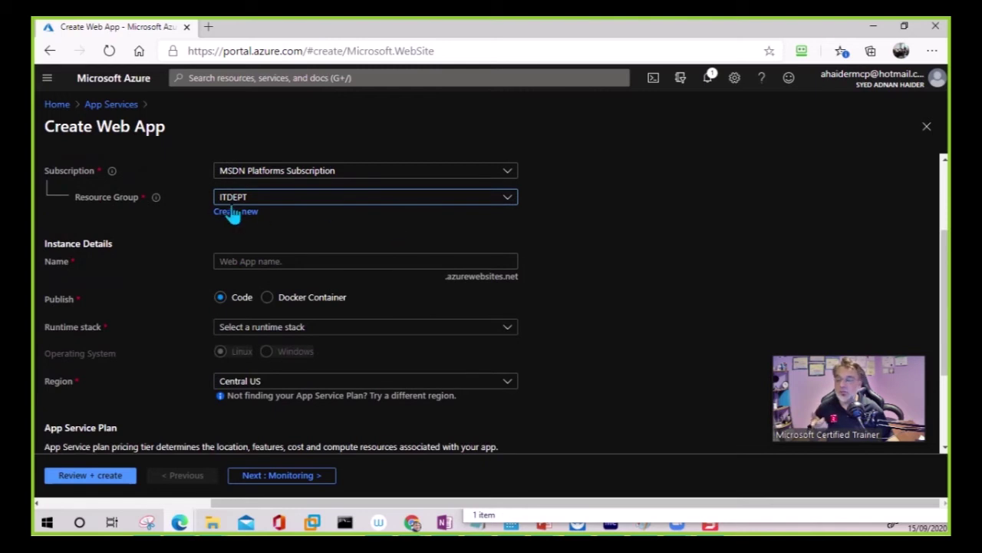
Name the web app 360ITAppService01
click(271, 265)
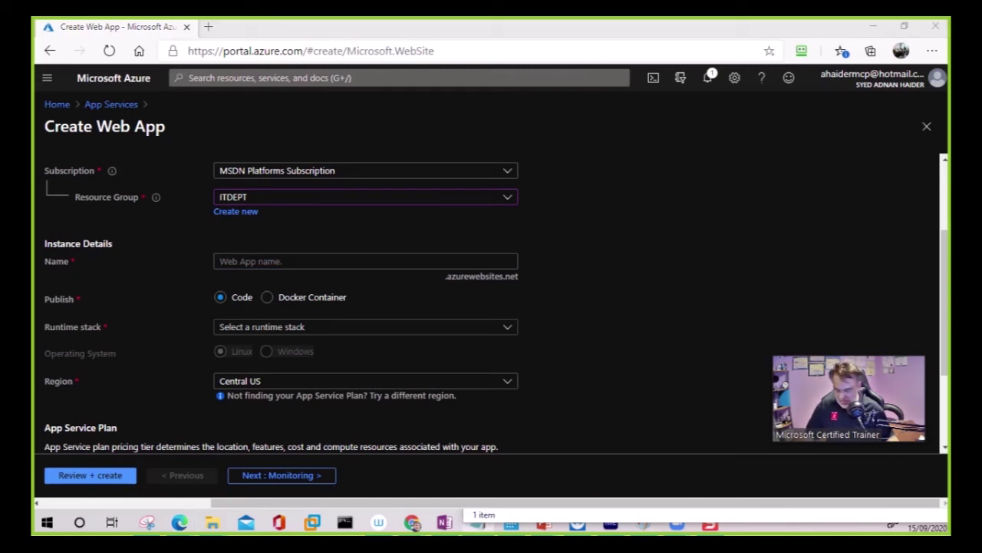
click(298, 261)
text(360ITAppService01)
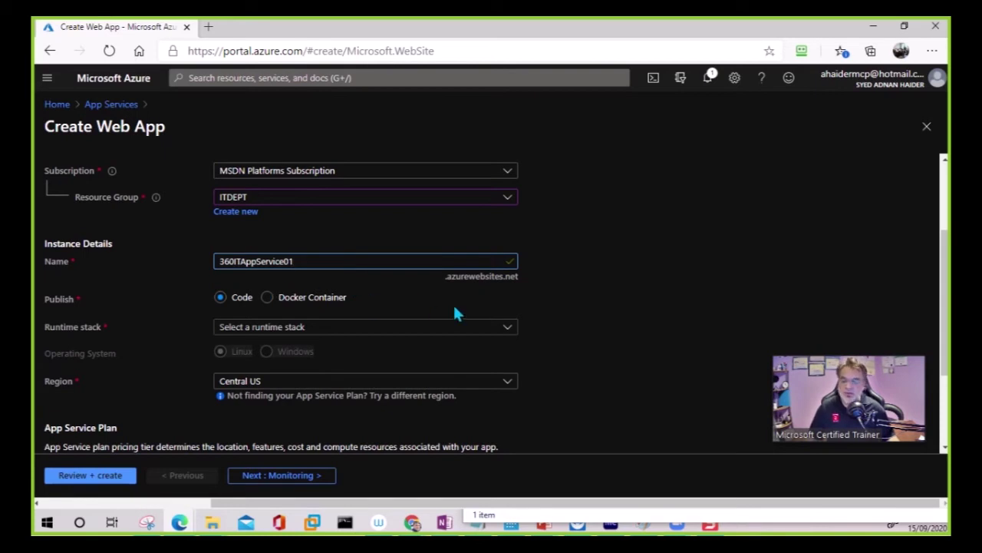
scroll(456, 311, down, 1)
click(290, 173)
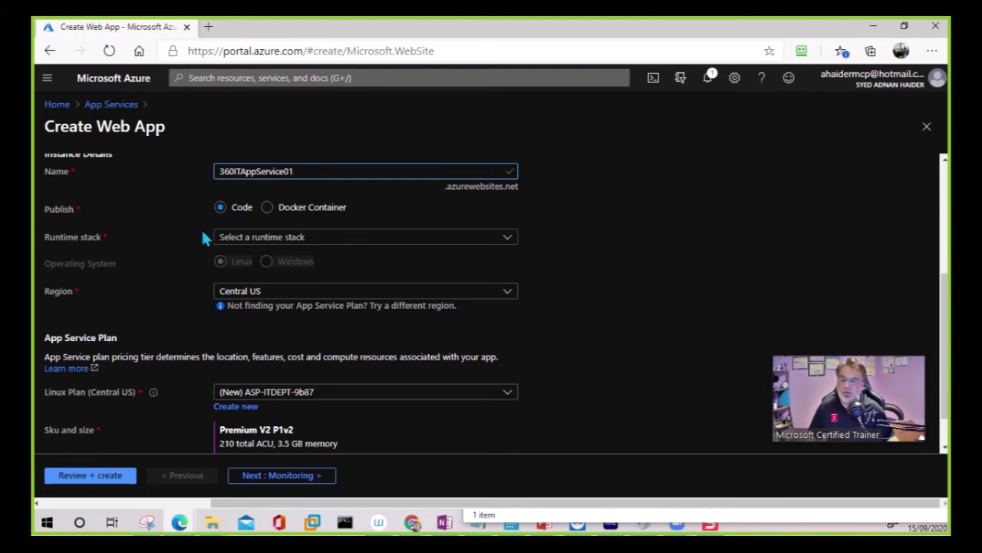
Set the web app's runtime stack to ASP.NET V4.7
click(311, 242)
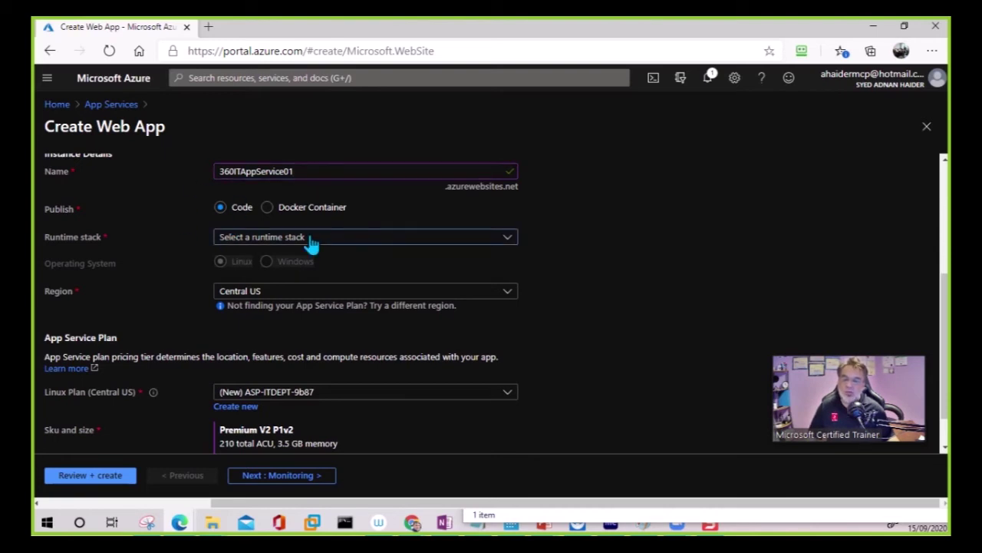
click(311, 242)
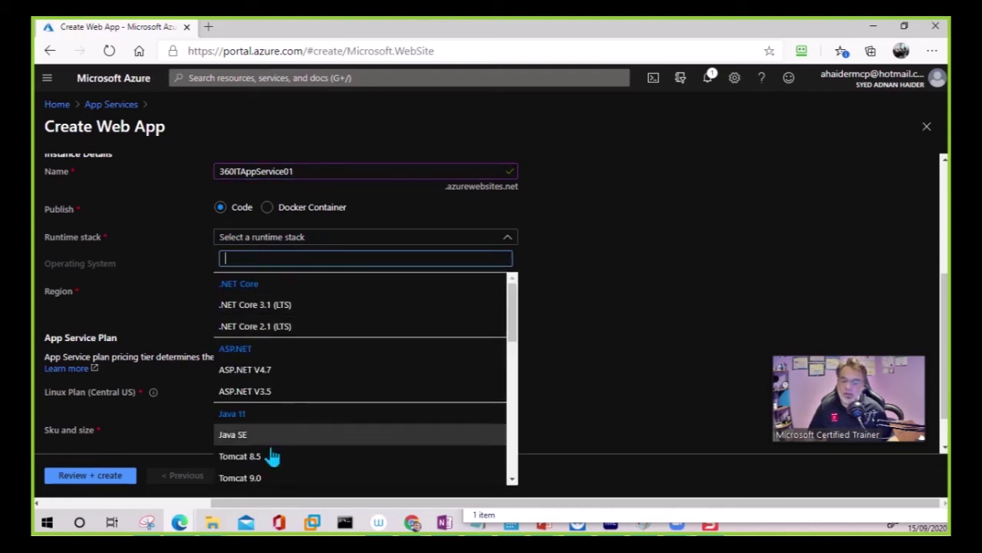
scroll(299, 471, down, 1)
scroll(299, 471, down, 2)
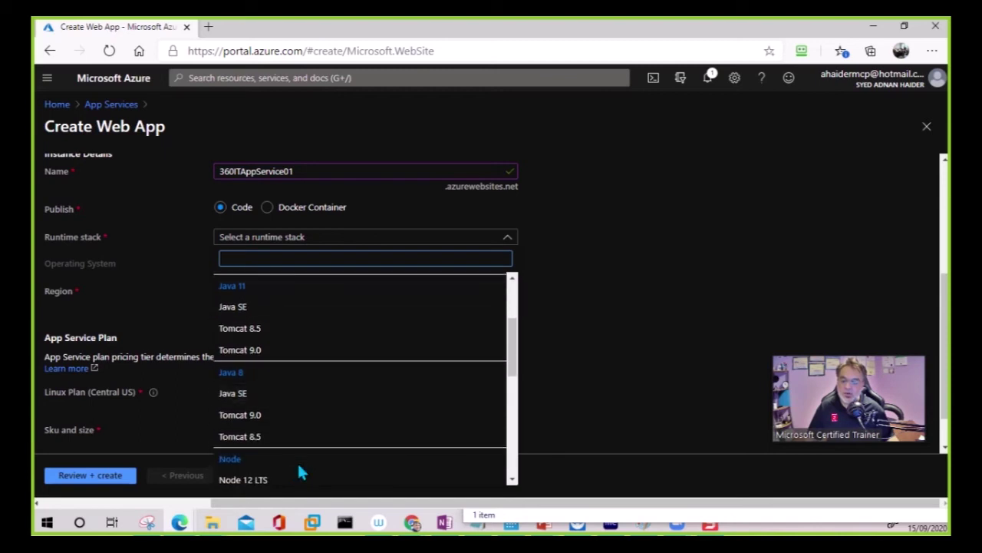
scroll(306, 314, up, 3)
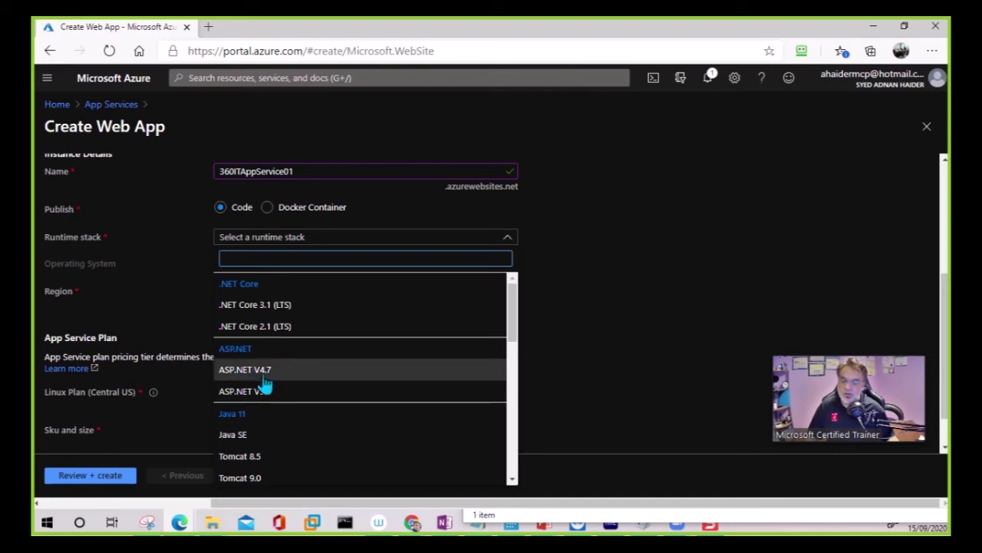
click(276, 375)
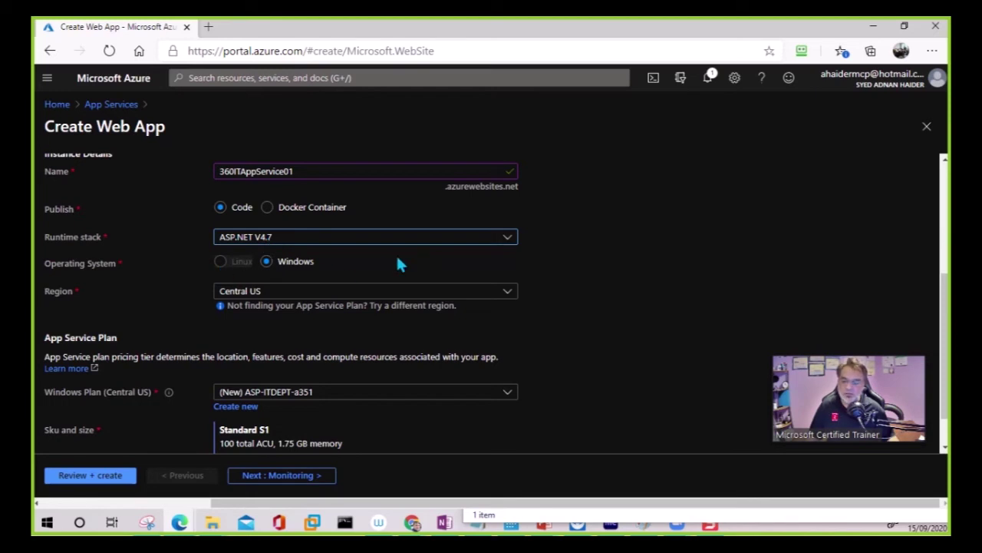
Set the web app's region to Canada Central
scroll(393, 261, down, 1)
click(334, 247)
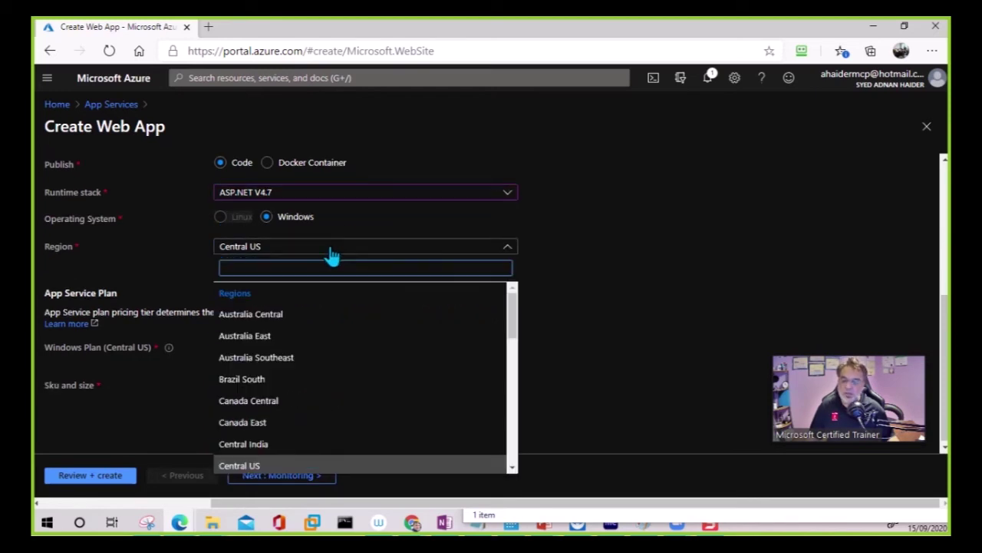
click(281, 403)
scroll(281, 403, down, 1)
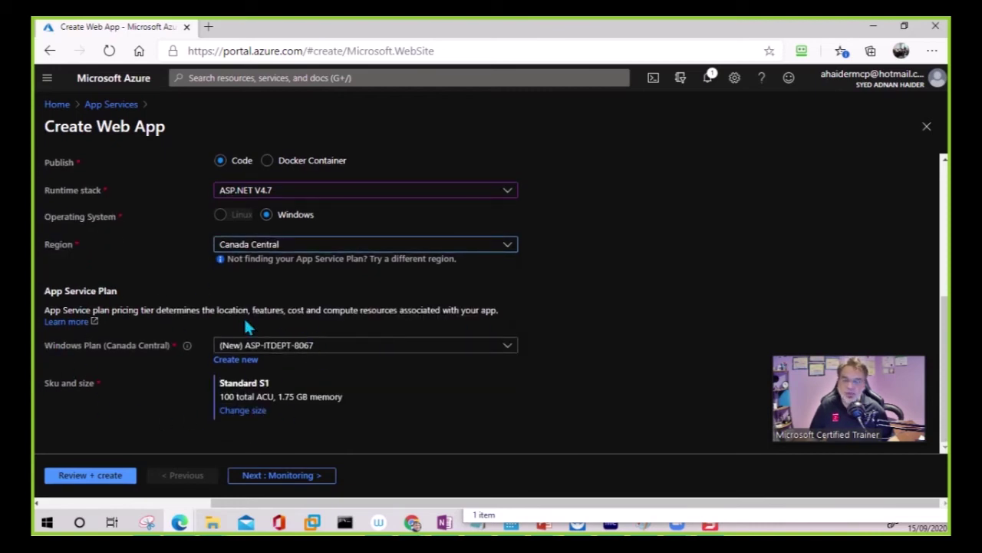
Create a new App Service plan named 360ITAppServiceplan001 for the web app
click(309, 349)
click(311, 349)
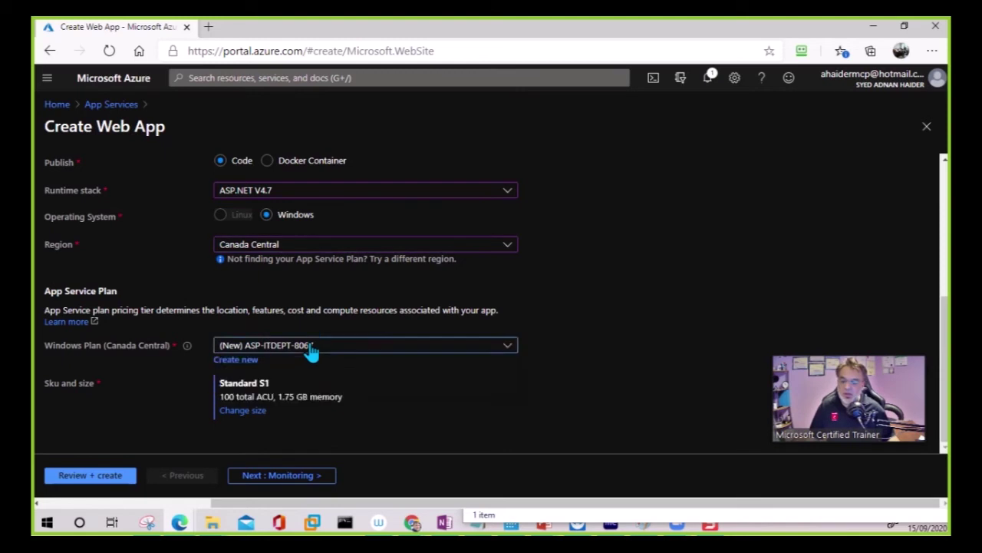
click(238, 360)
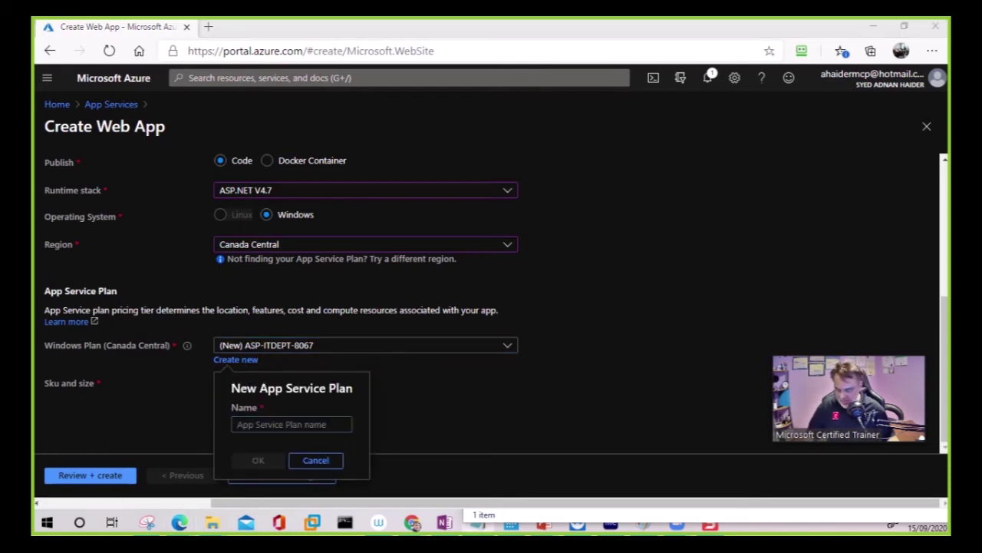
click(278, 425)
text(360ITAppServiceplan)
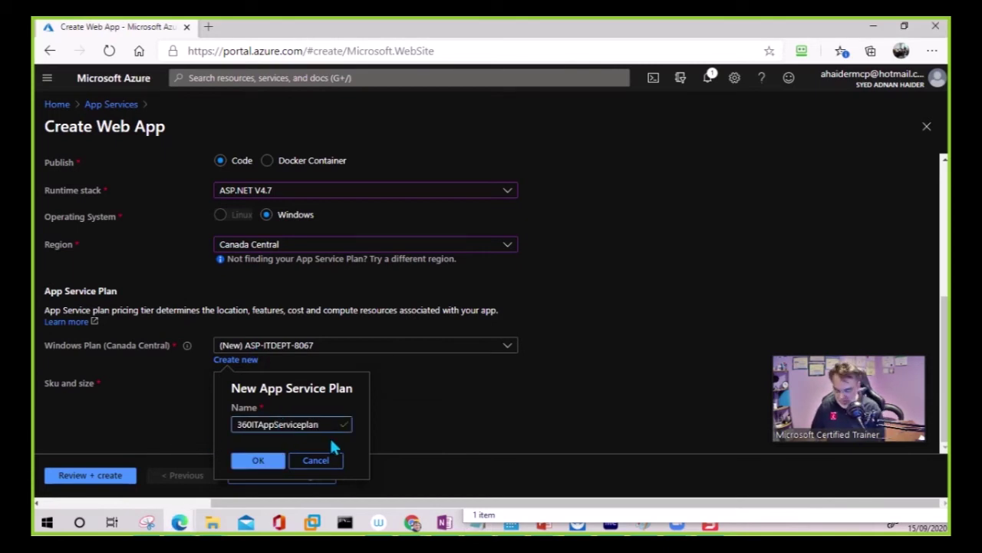
text(001)
click(263, 462)
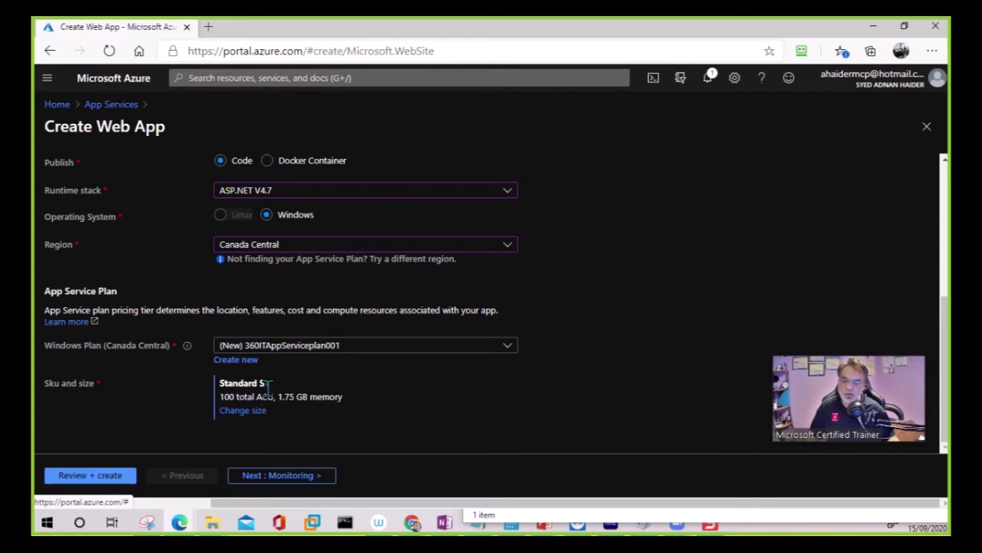
Examine the plan's size options, comparing pricing tiers, features and hardware for Dev / Test, Production and Isolated workloads
click(239, 412)
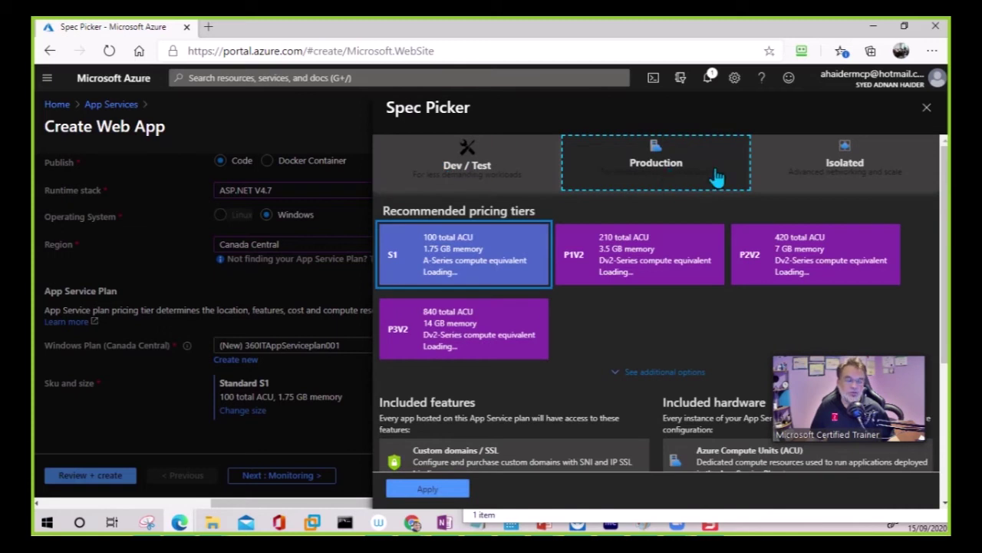
click(499, 188)
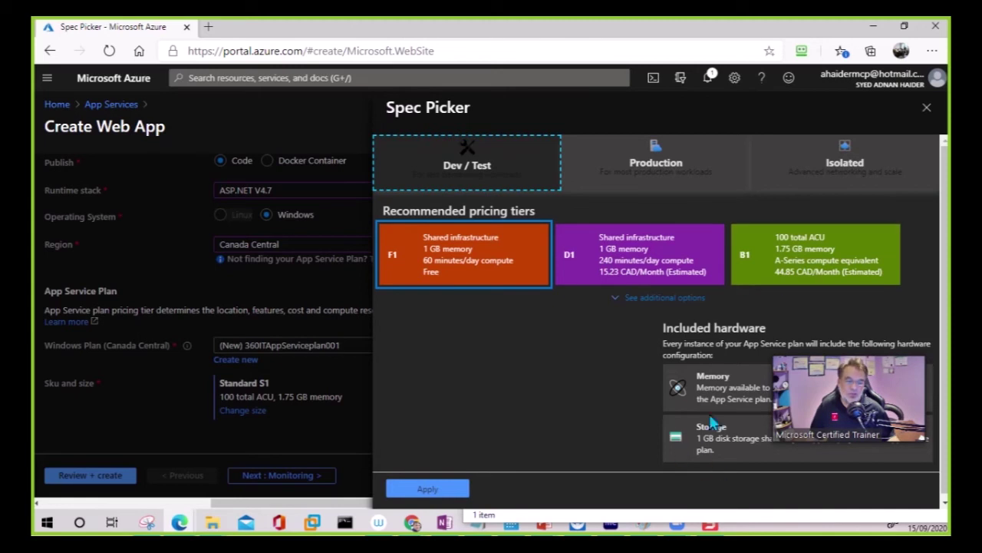
click(813, 268)
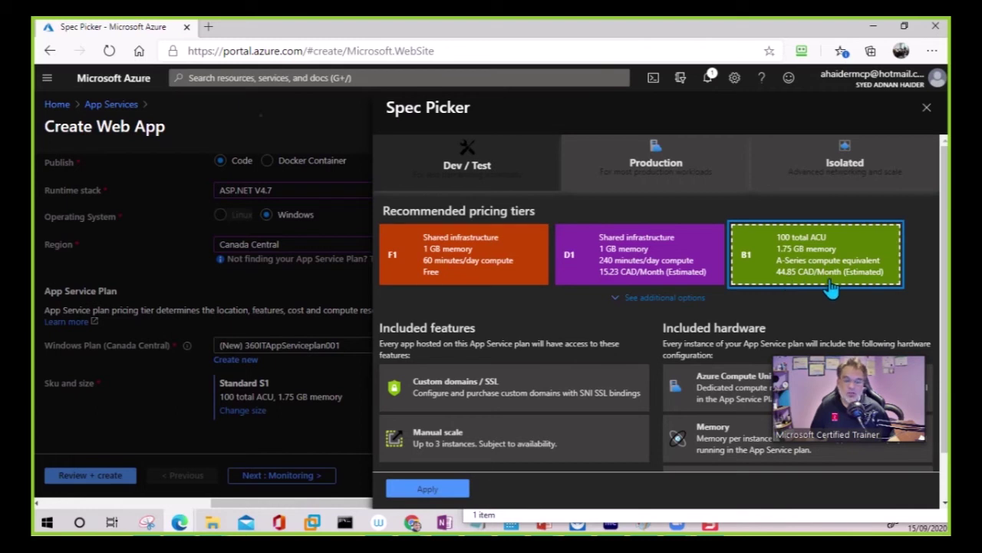
scroll(550, 404, down, 1)
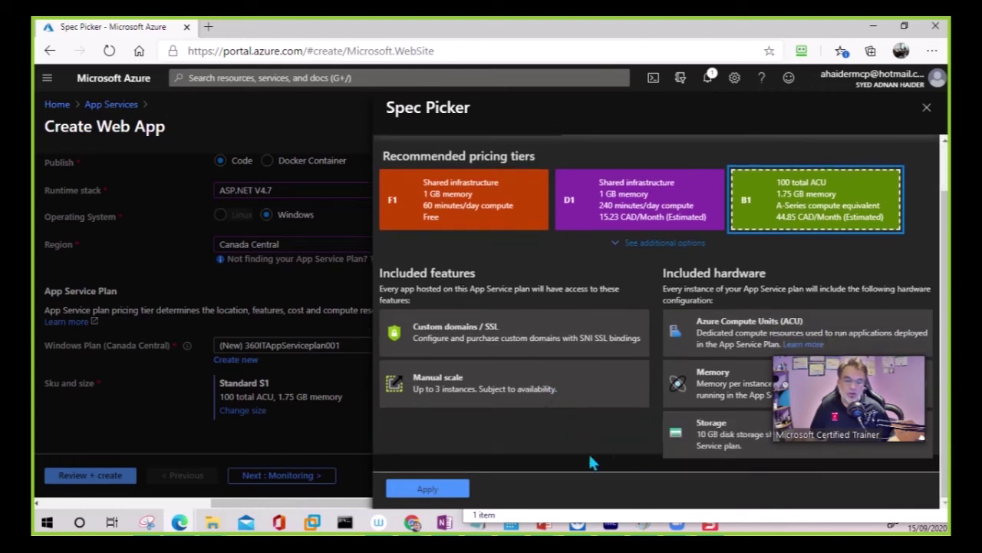
scroll(612, 301, up, 1)
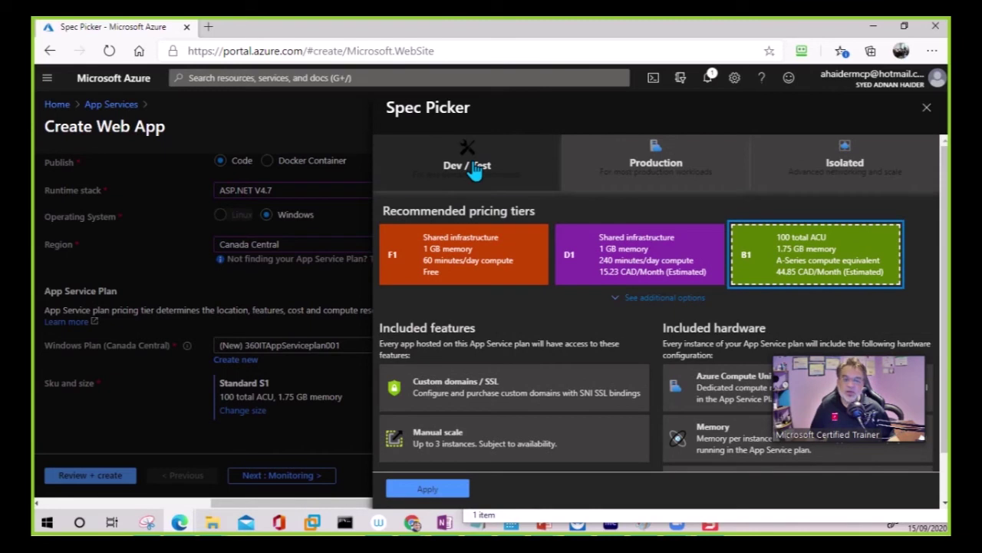
click(661, 161)
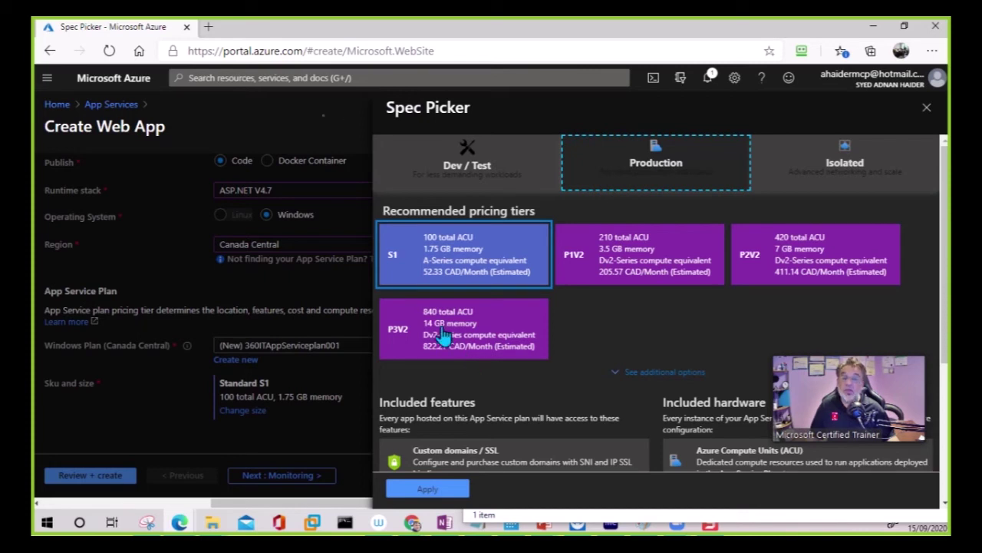
scroll(607, 389, down, 3)
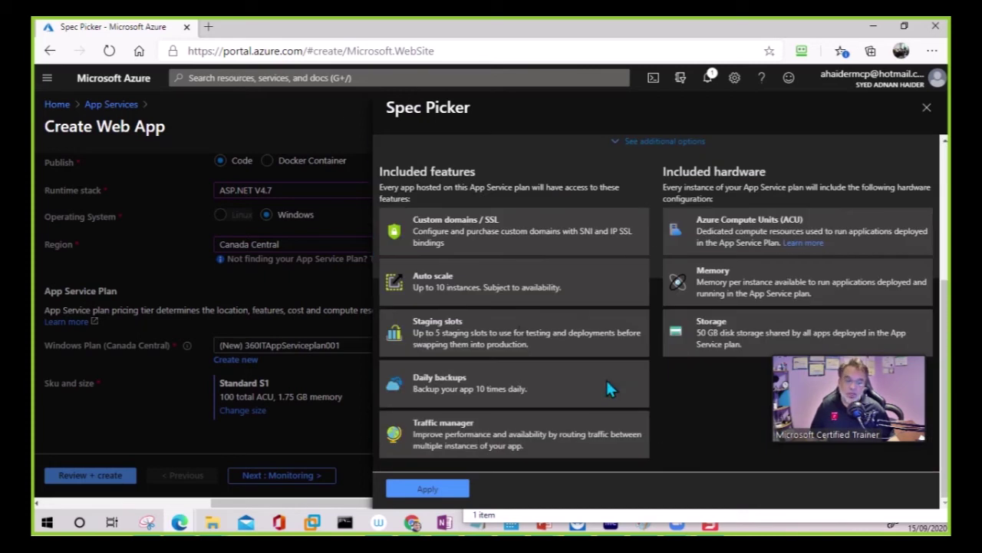
scroll(526, 353, up, 3)
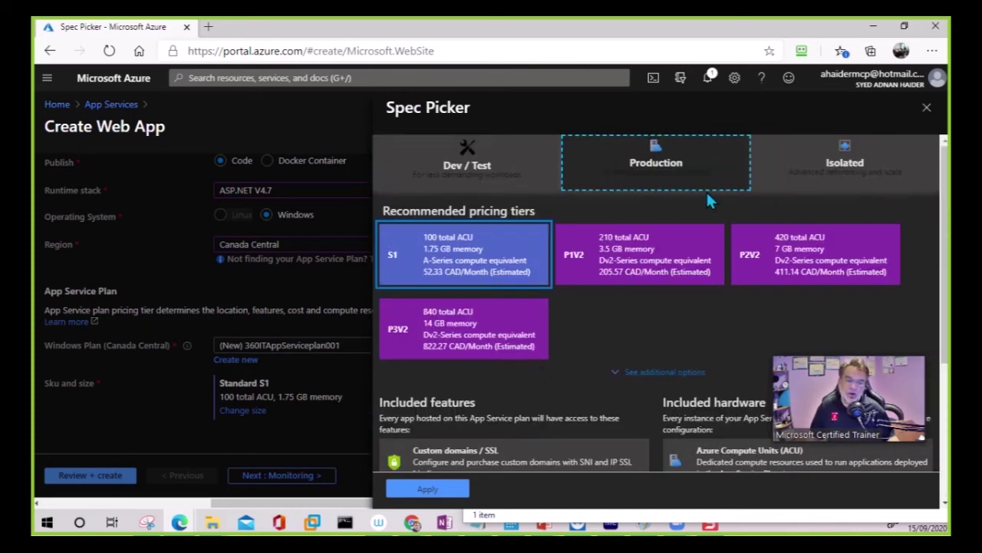
click(482, 254)
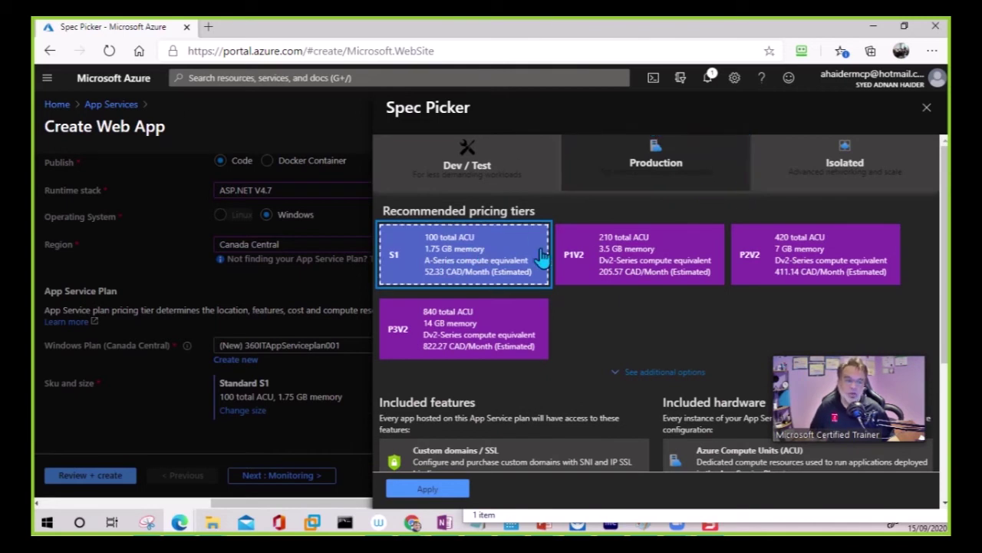
click(848, 178)
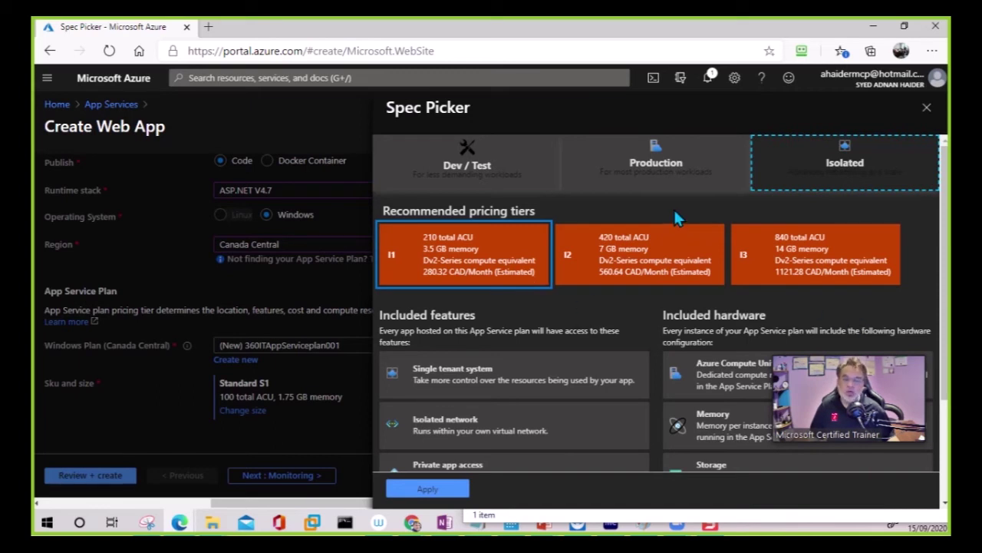
Apply the Production S1 pricing tier to the App Service plan and bring up the web app's review summary
click(635, 171)
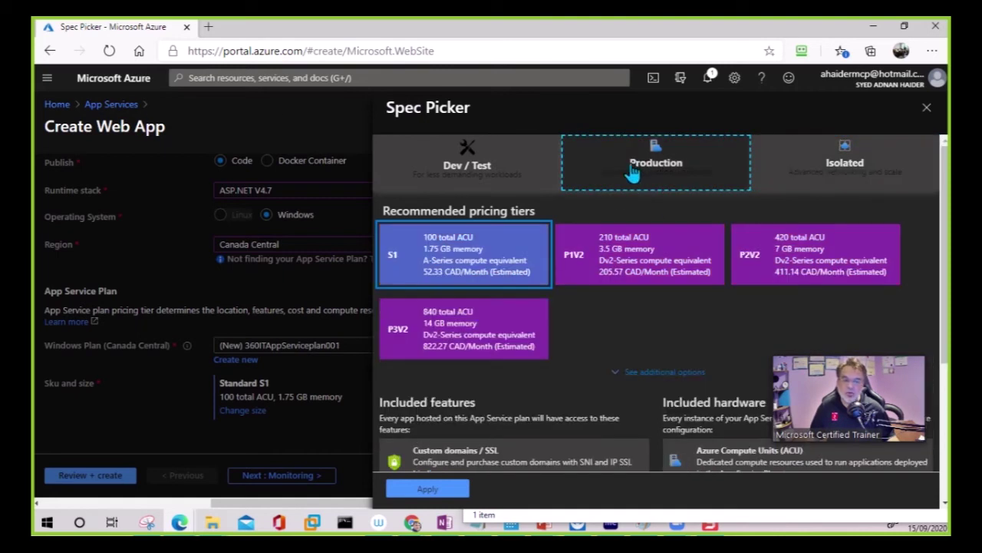
click(456, 267)
click(432, 492)
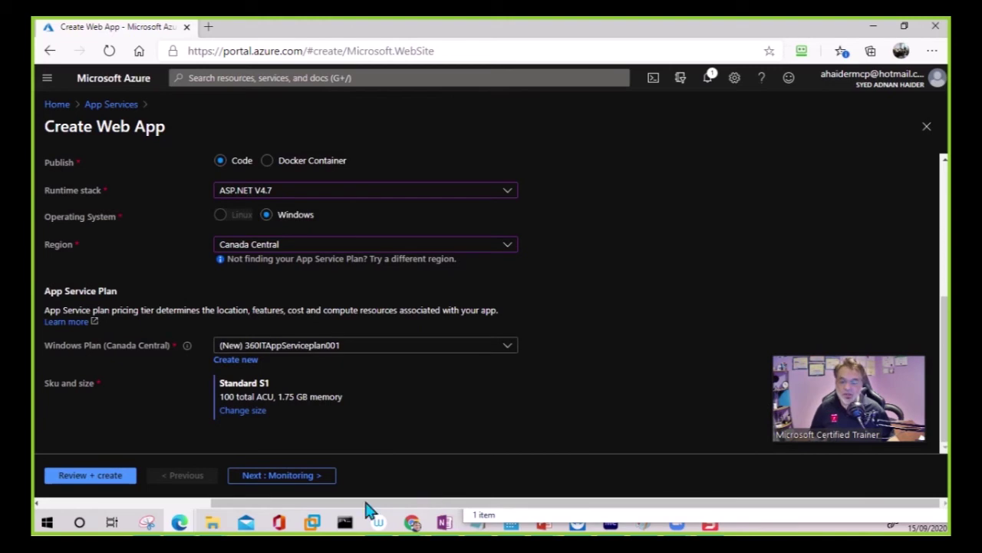
click(100, 476)
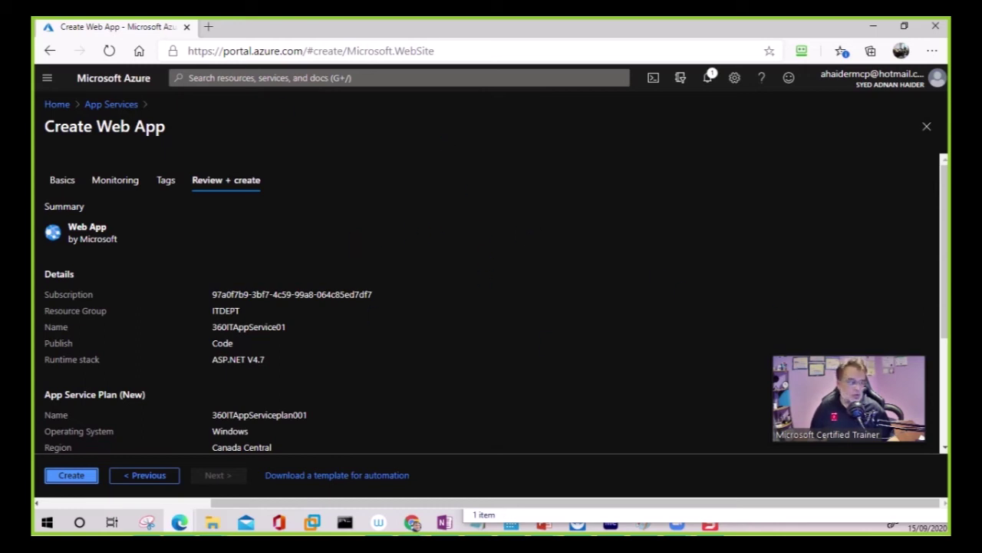
key(alt+Tab)
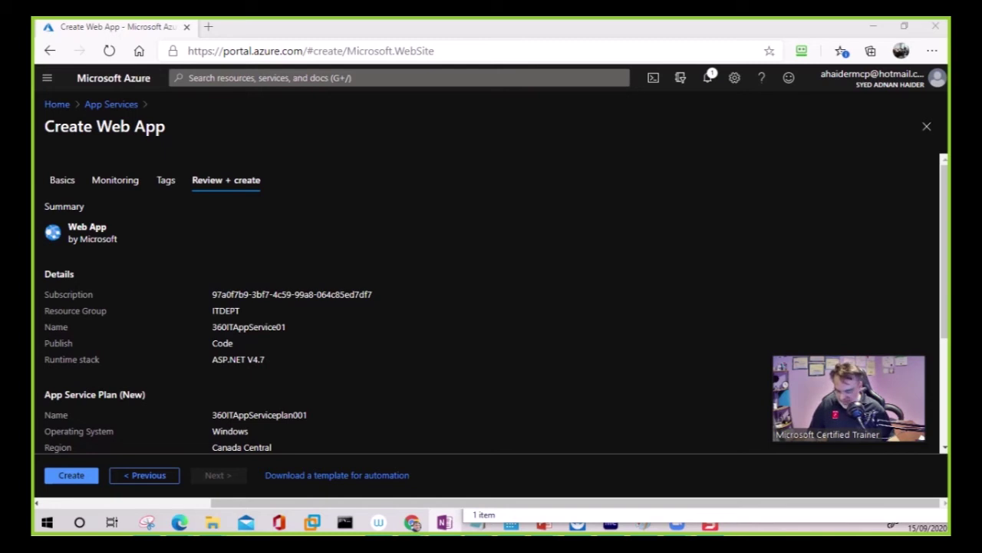
click(208, 27)
text(https://onepagelove.com/templates/free-templates)
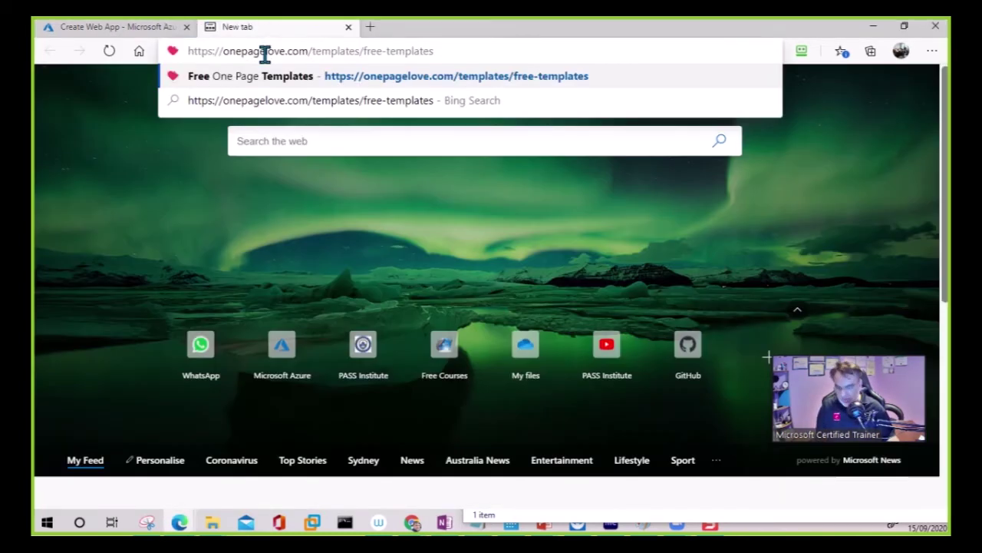
key(Return)
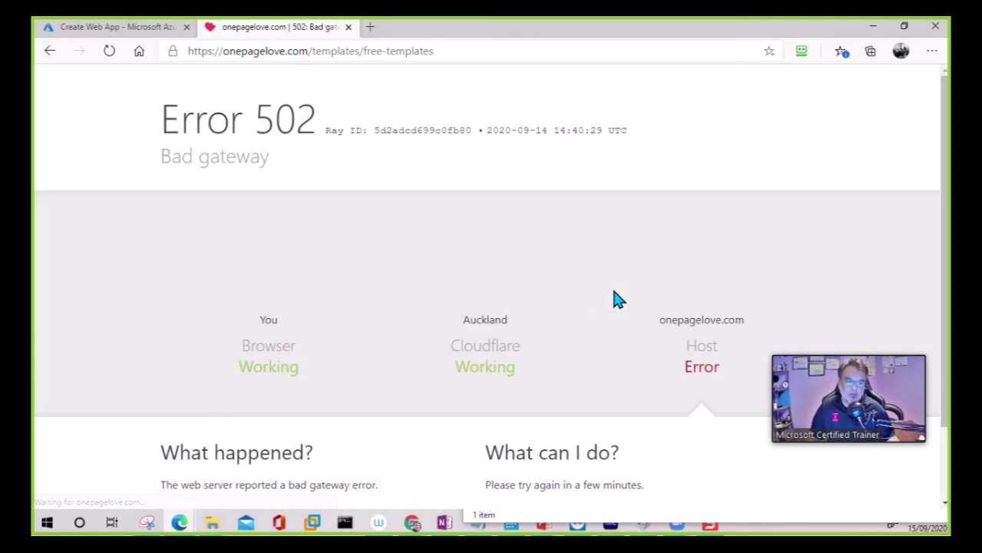
Load the onepagelove.com free-templates address again
click(380, 53)
click(310, 51)
drag(311, 51, 603, 48)
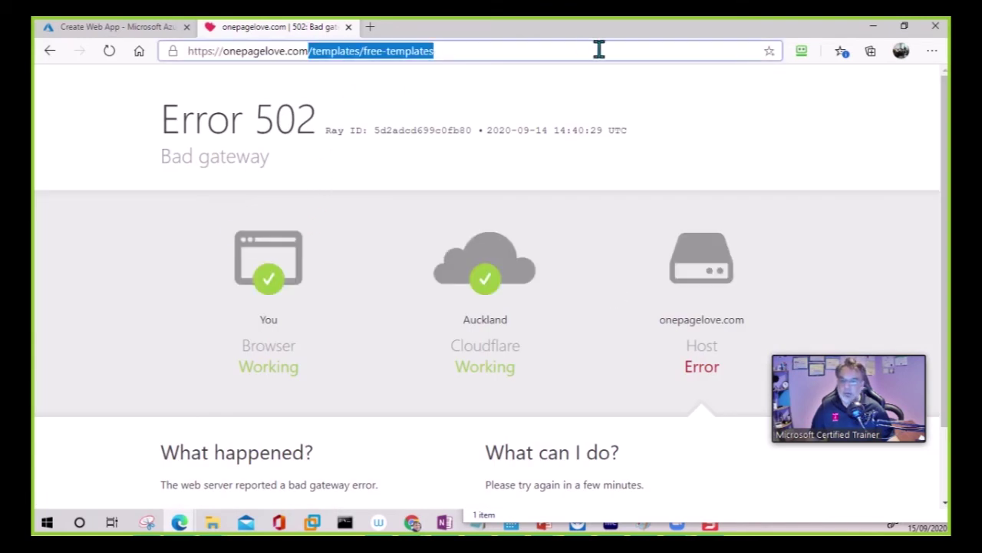
key(Return)
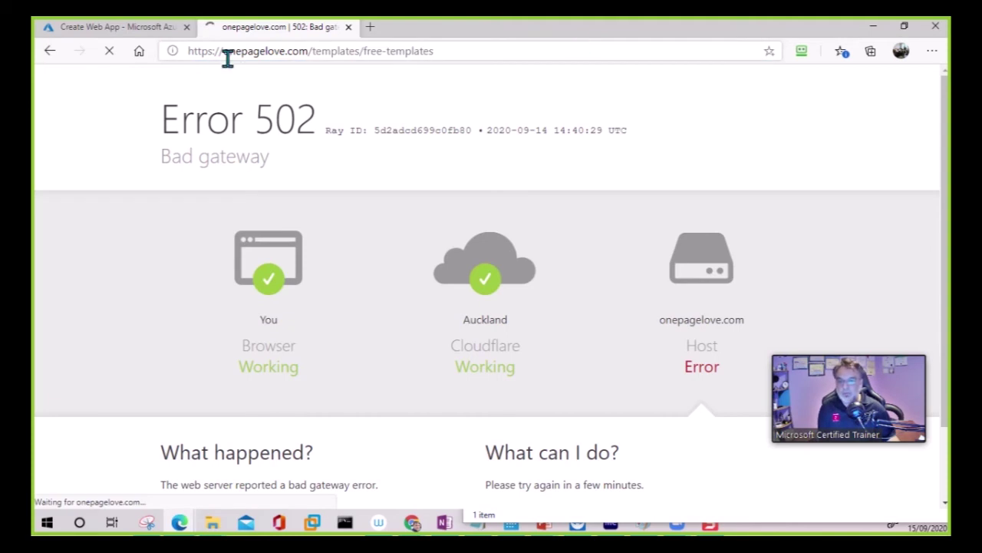
click(314, 49)
click(311, 60)
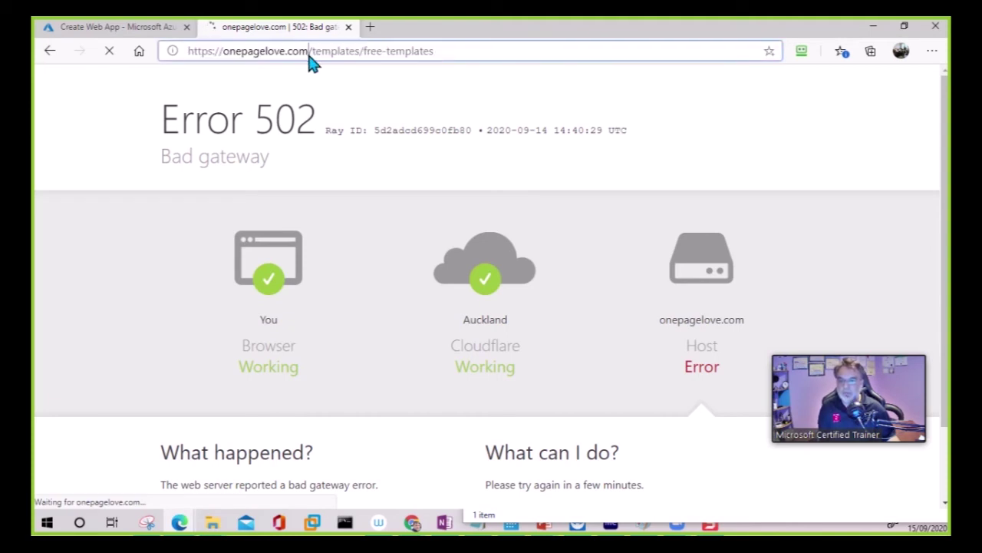
drag(309, 51, 493, 42)
key(BackSpace)
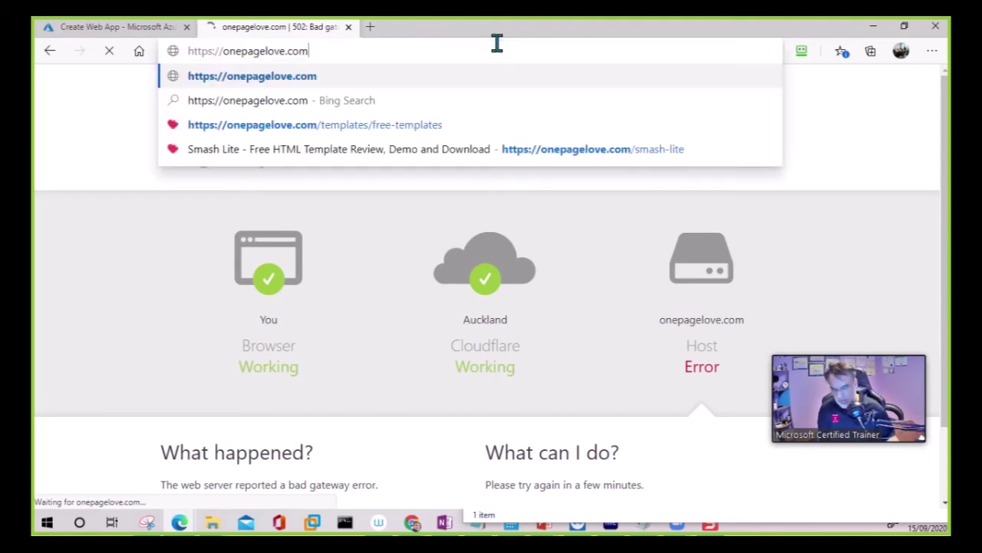
key(Return)
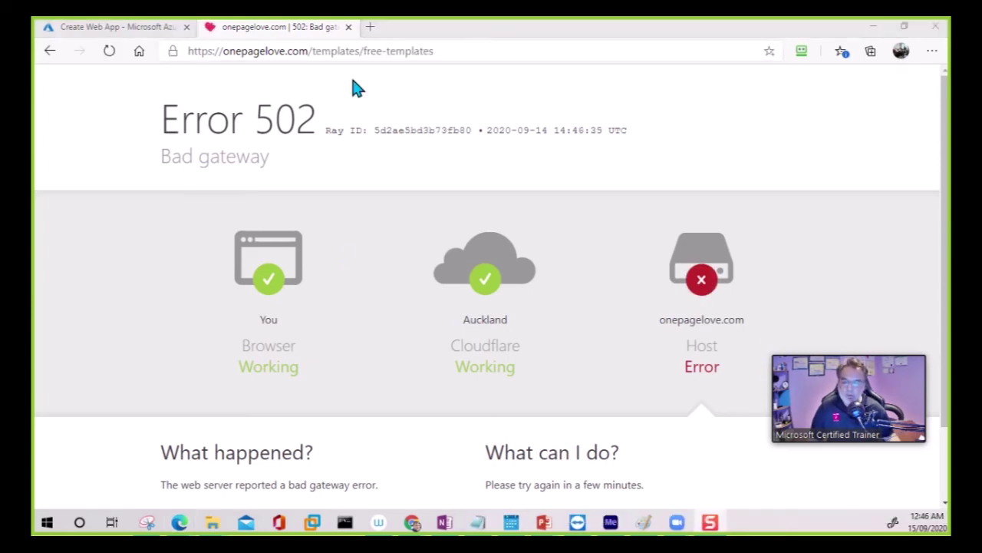
Search the web for "free templates for website" in a new browser tab
click(374, 31)
click(374, 30)
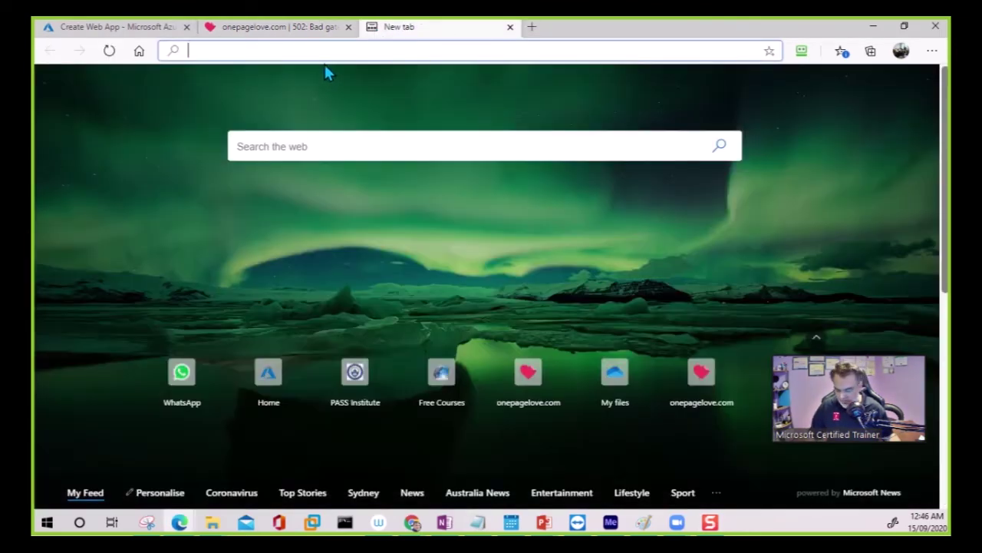
text(free templates for website)
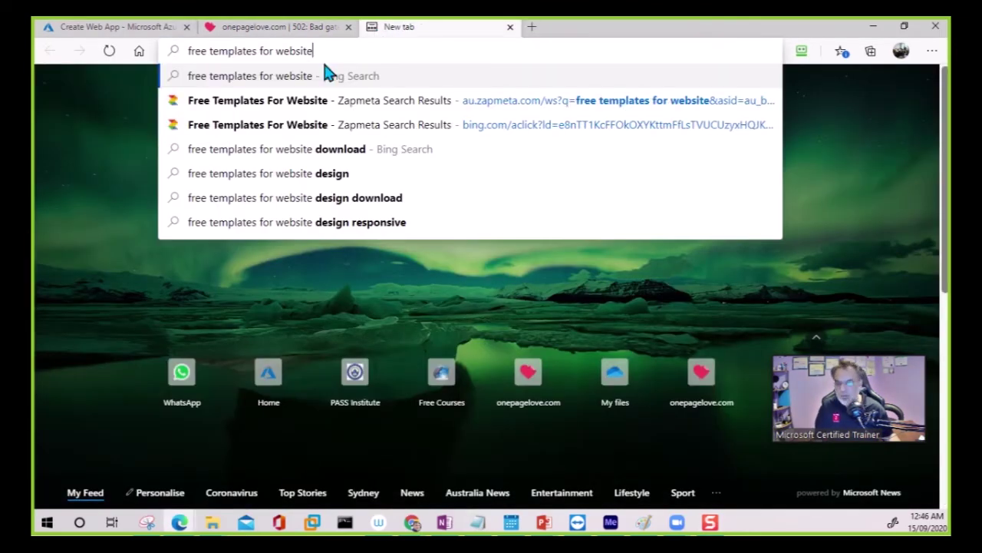
click(326, 75)
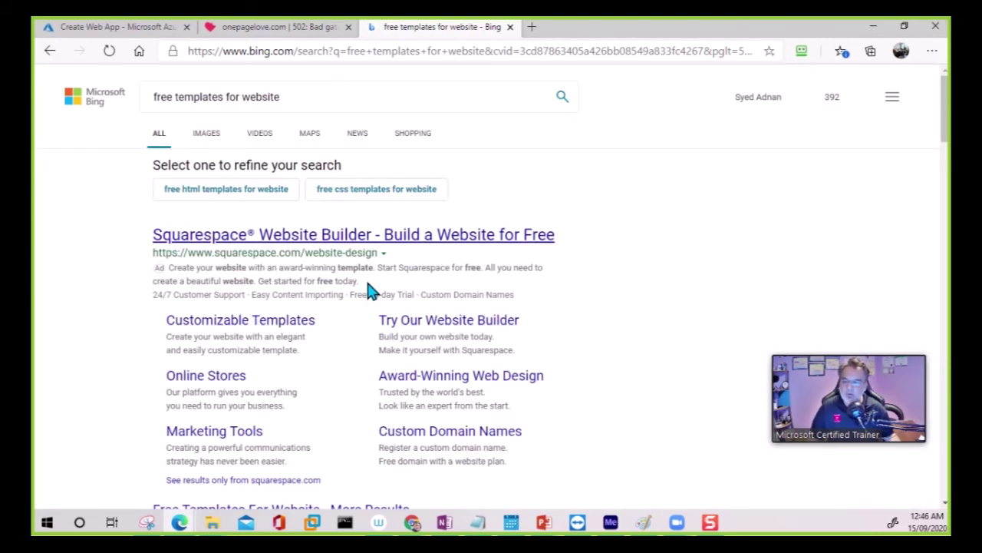
Examine the search results for free website templates, checking the SITE123 page and returning to the results
scroll(368, 290, down, 15)
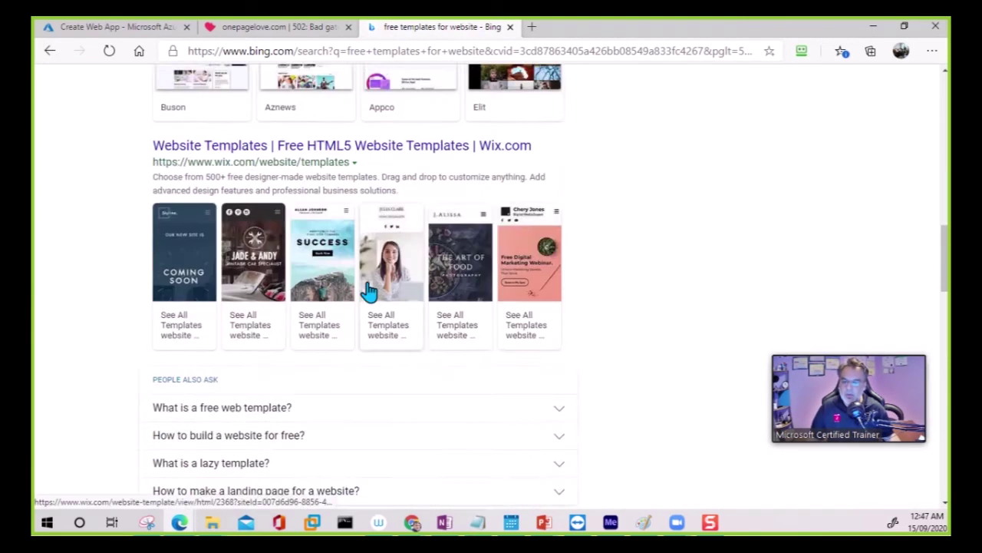
scroll(369, 289, down, 9)
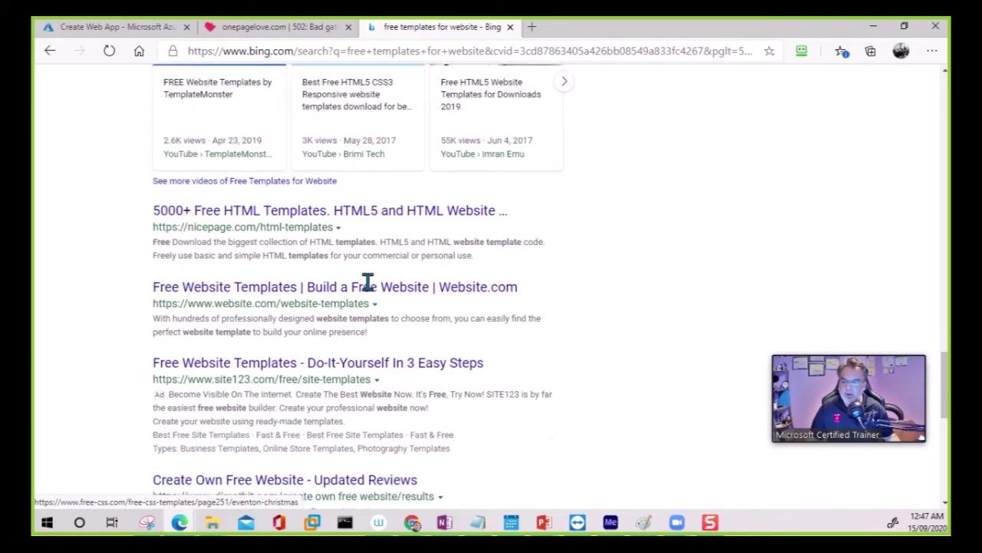
scroll(368, 282, down, 4)
scroll(367, 283, up, 3)
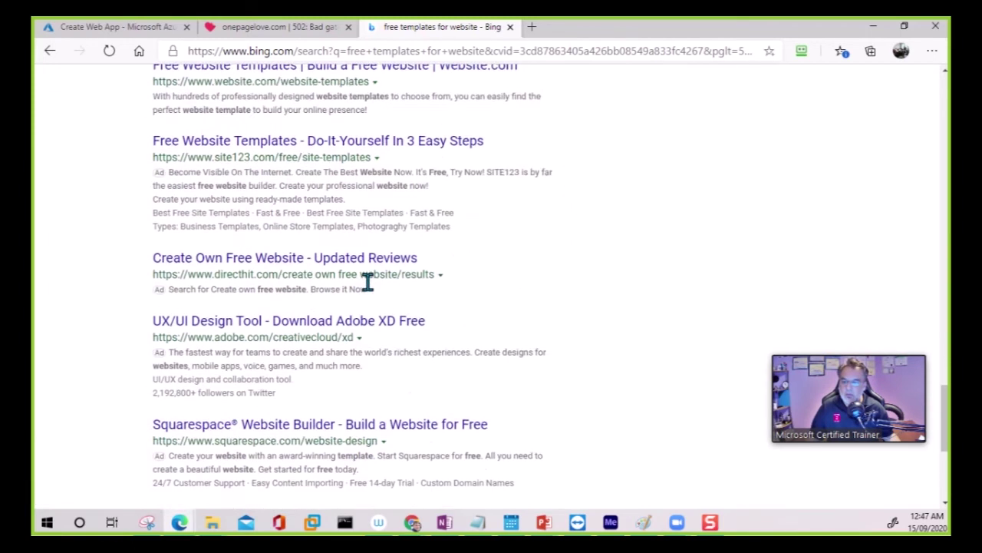
scroll(373, 292, up, 3)
scroll(373, 291, down, 3)
scroll(322, 334, up, 6)
scroll(319, 337, down, 3)
scroll(321, 335, down, 7)
scroll(322, 336, up, 3)
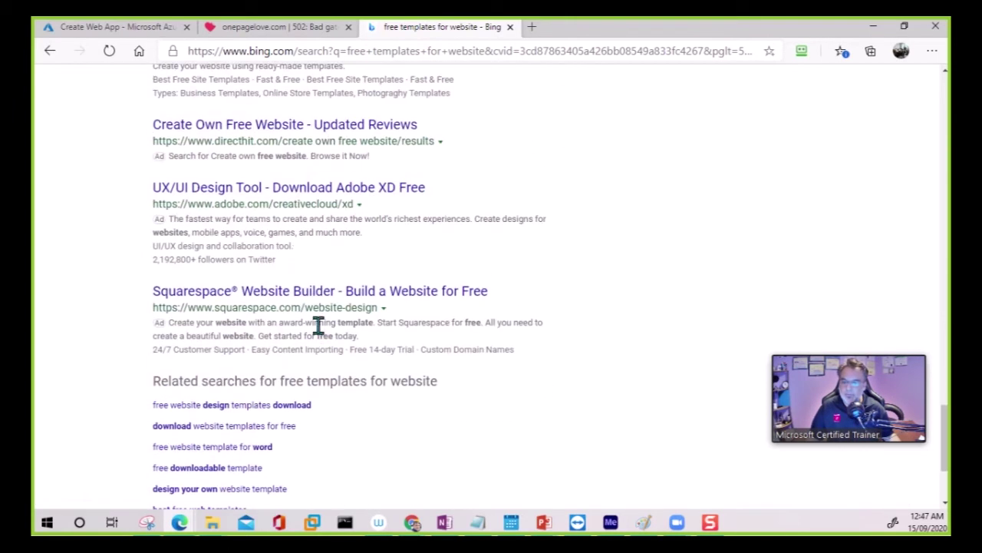
click(300, 149)
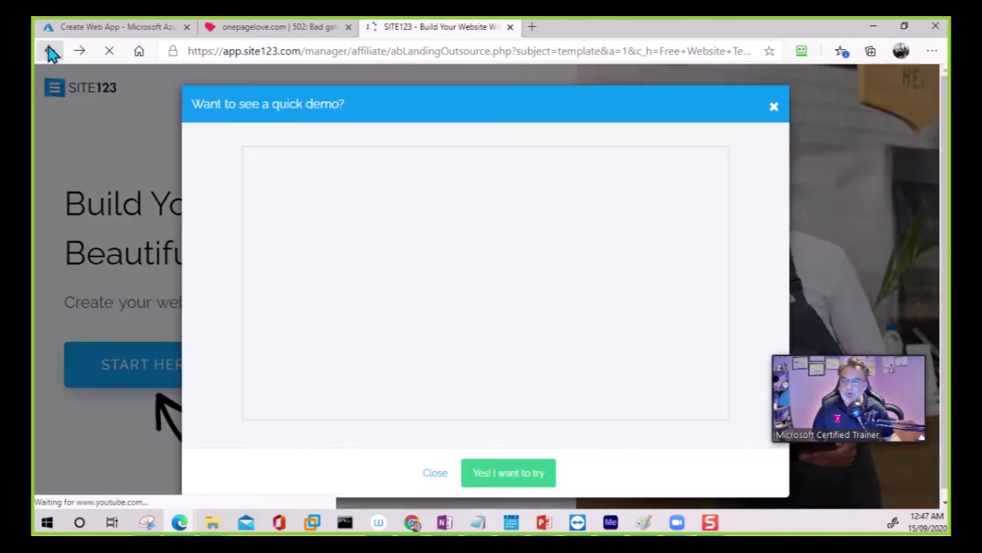
click(49, 53)
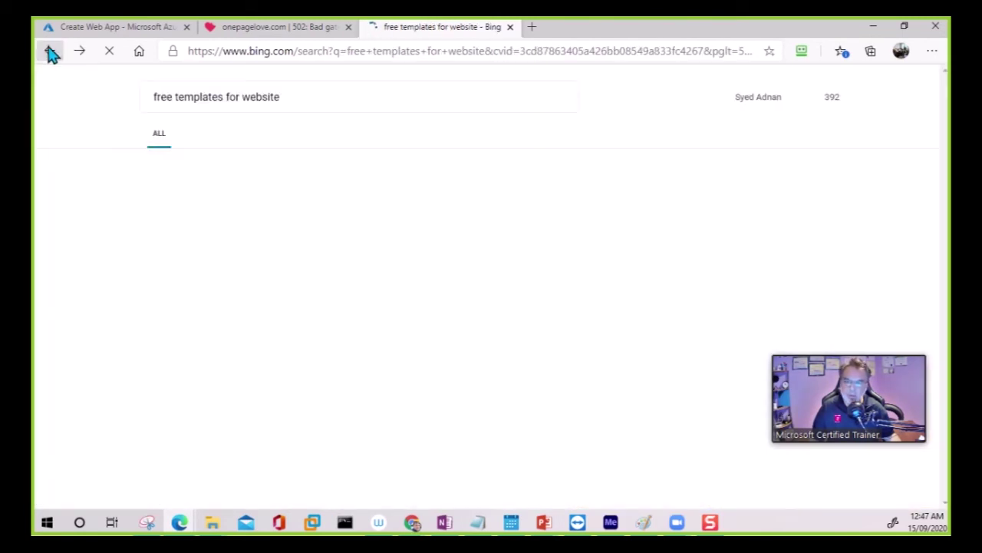
Open the Free Website Templates result from freewebsitetemplates.com
scroll(390, 248, up, 4)
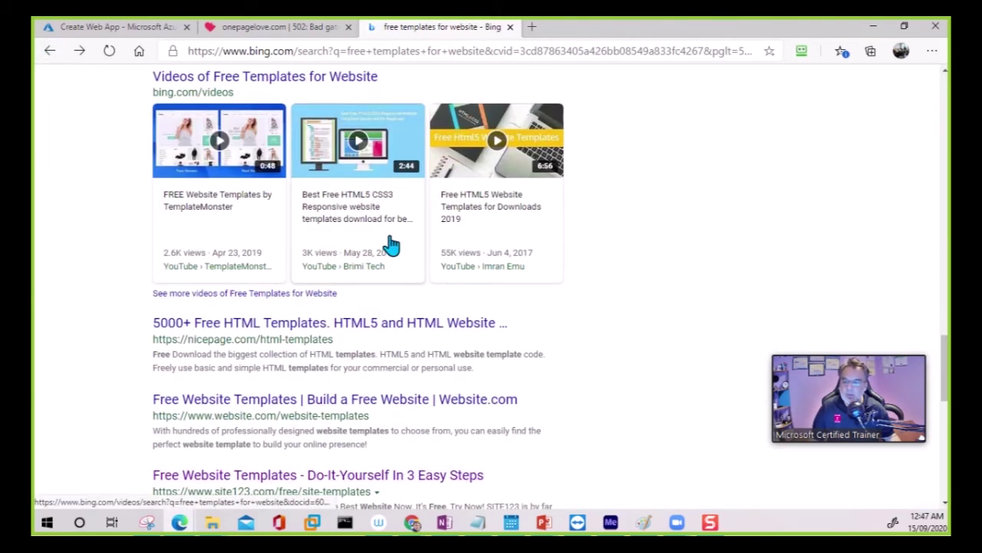
scroll(390, 246, up, 4)
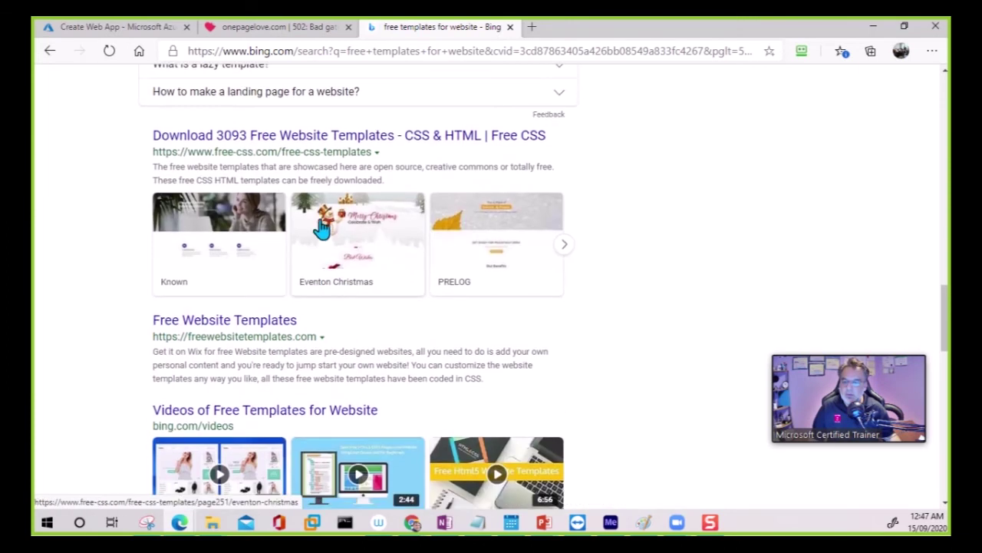
click(268, 326)
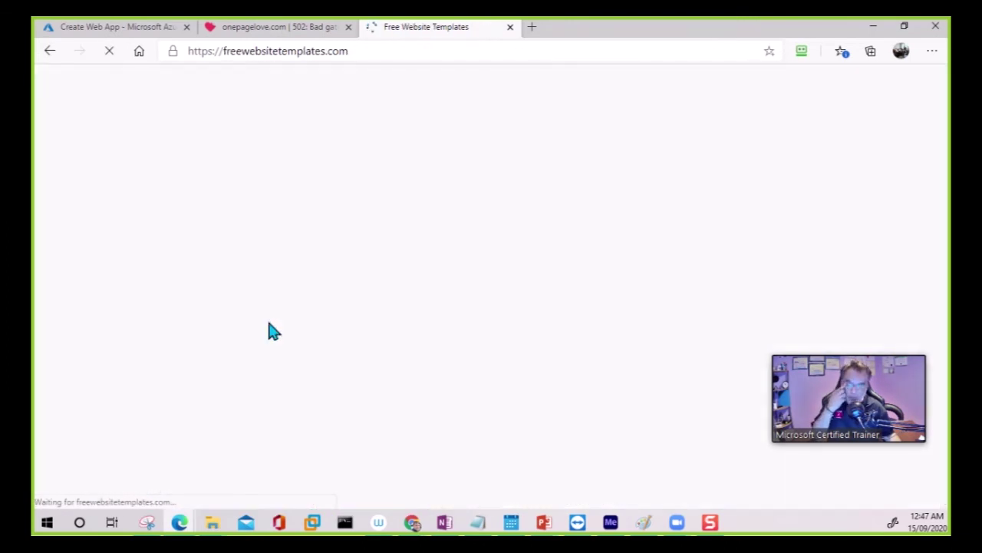
Browse the template gallery and download the Running Website Template as the zip file running to the Downloads folder
scroll(538, 253, down, 5)
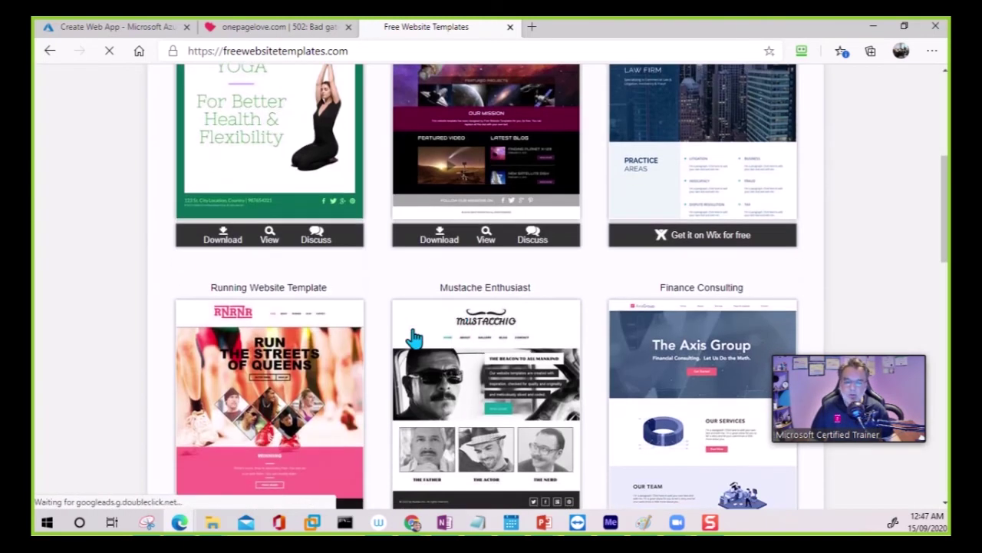
scroll(618, 215, down, 3)
scroll(628, 220, down, 3)
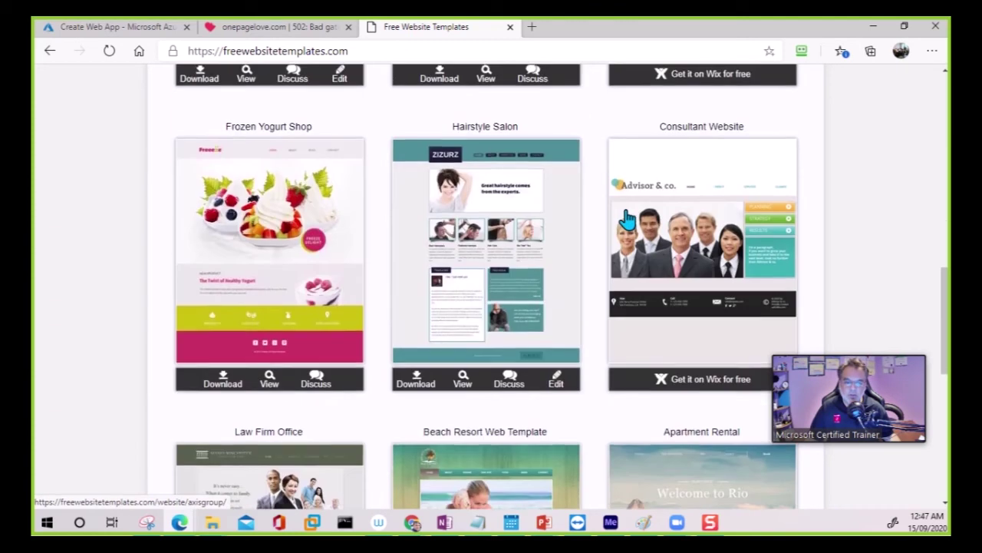
scroll(627, 221, down, 2)
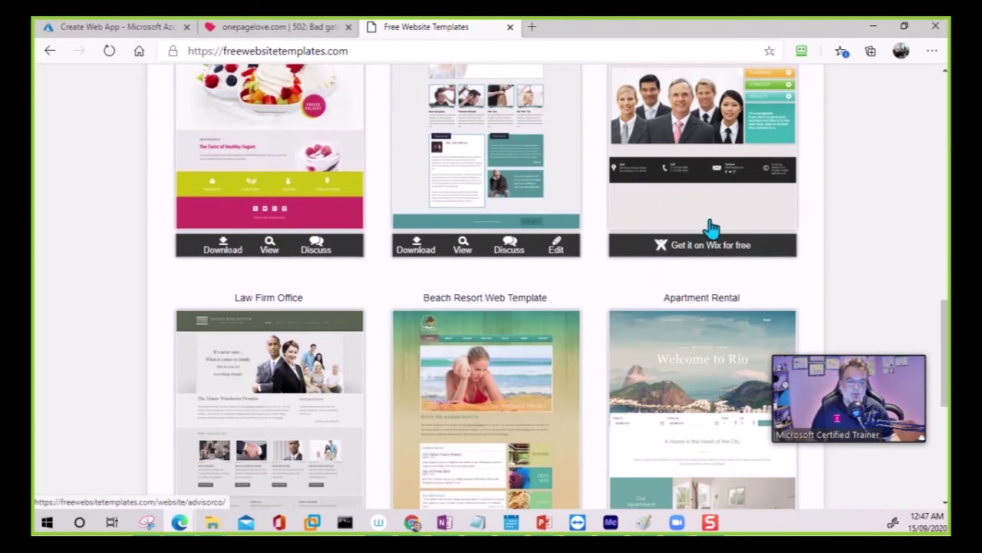
scroll(709, 223, up, 2)
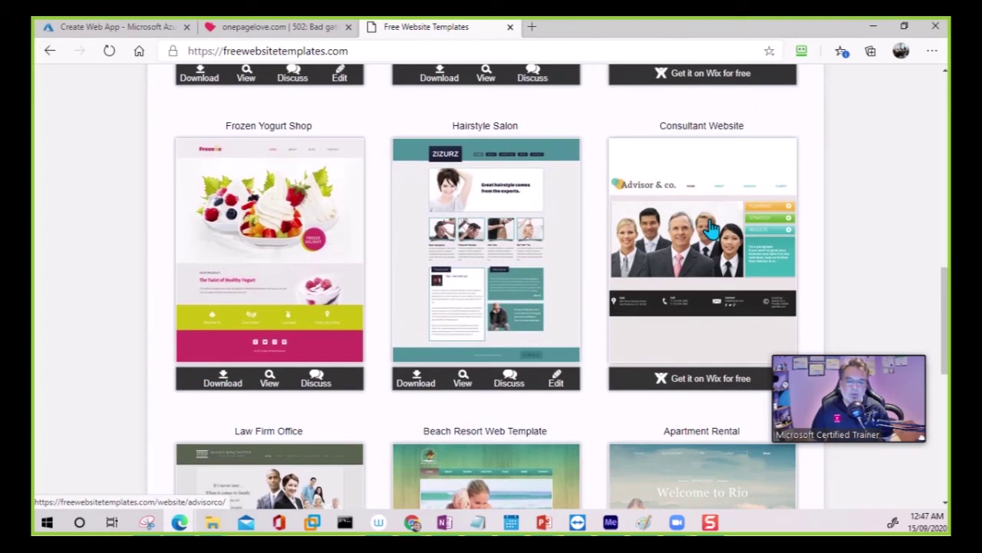
scroll(710, 228, up, 4)
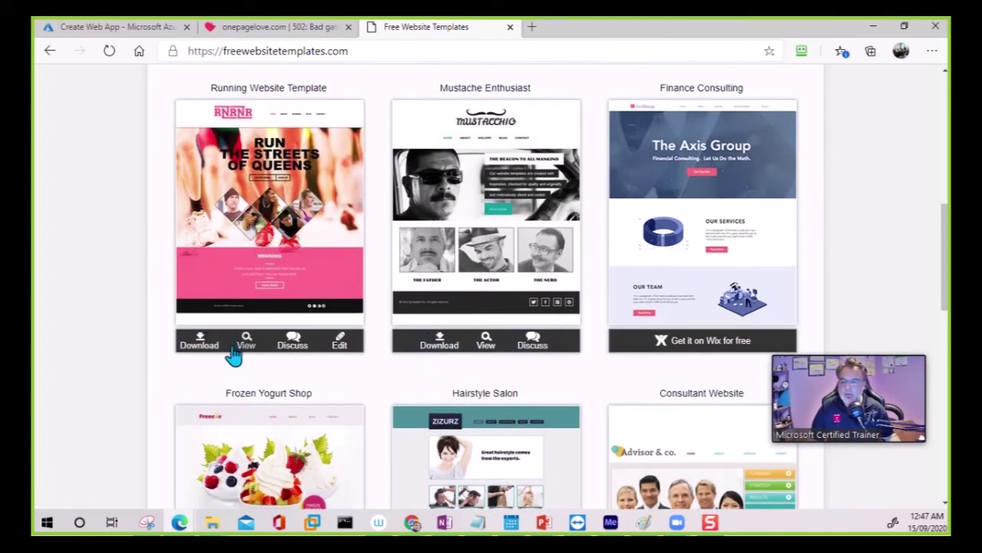
click(196, 347)
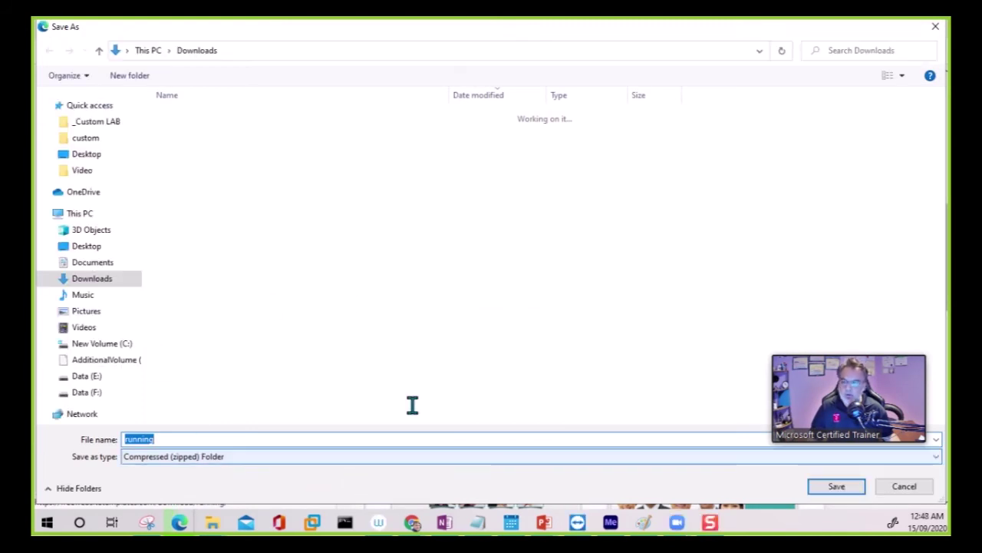
click(849, 486)
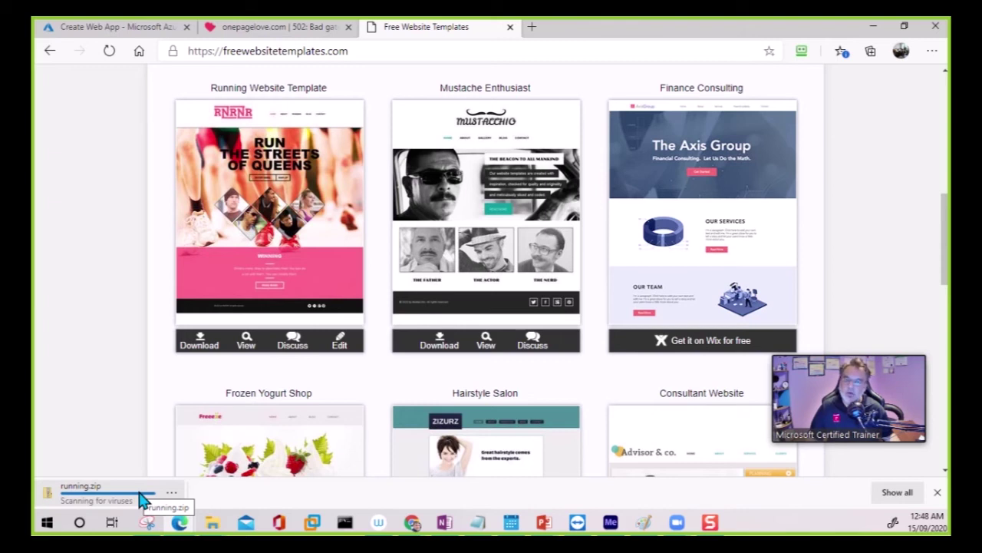
Show the downloaded running.zip in its folder and extract it to the running folder inside Downloads
right_click(141, 498)
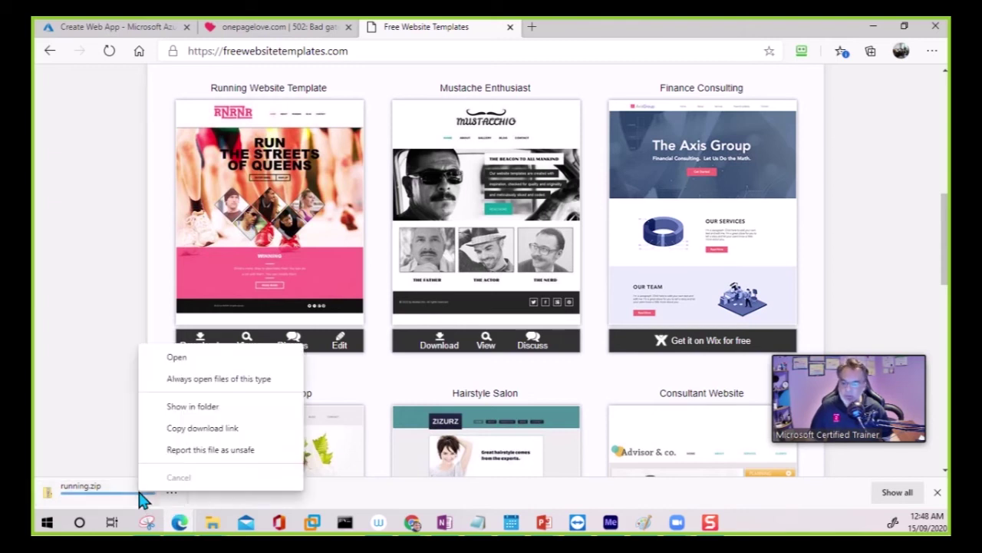
click(206, 407)
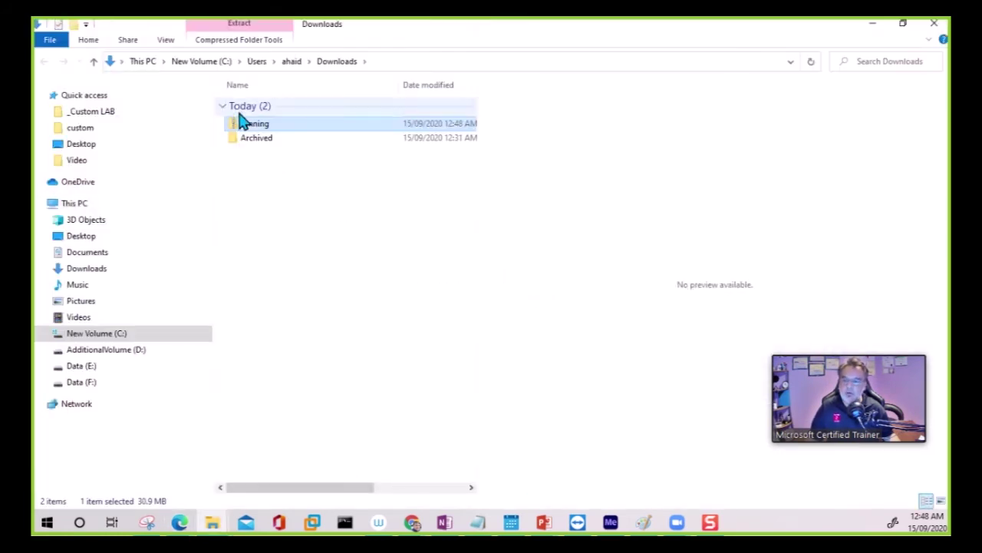
right_click(247, 123)
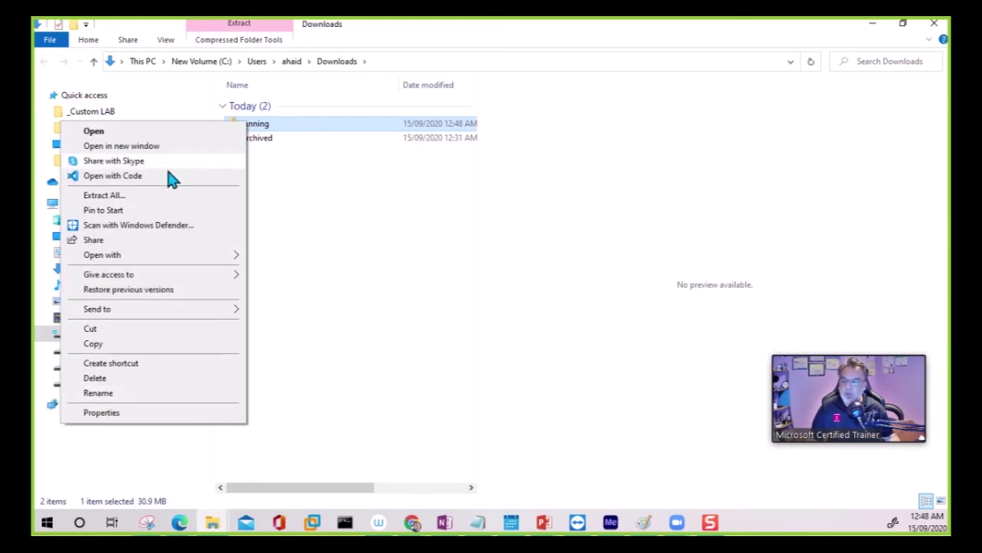
click(161, 194)
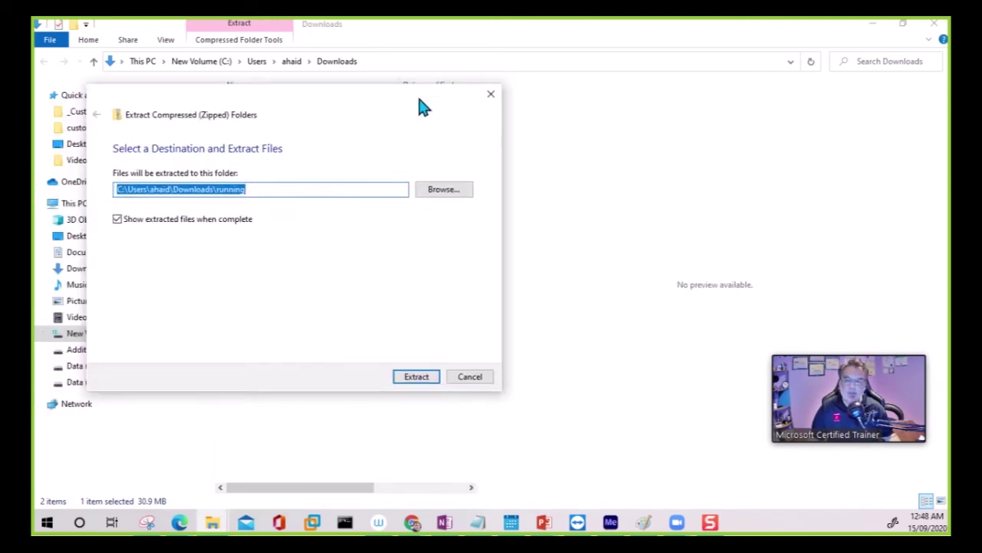
click(562, 382)
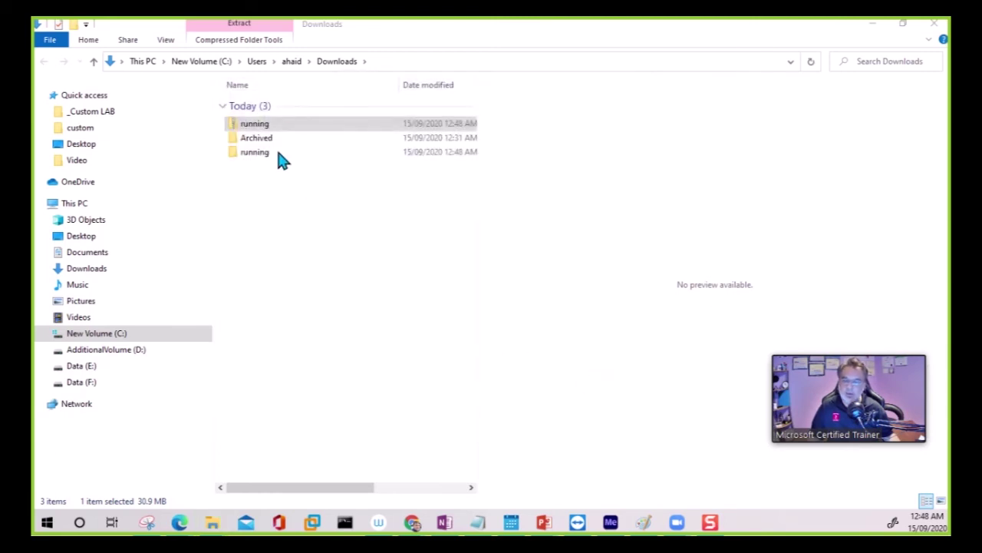
Examine the website files in the nested running folder and close the File Explorer windows
click(256, 161)
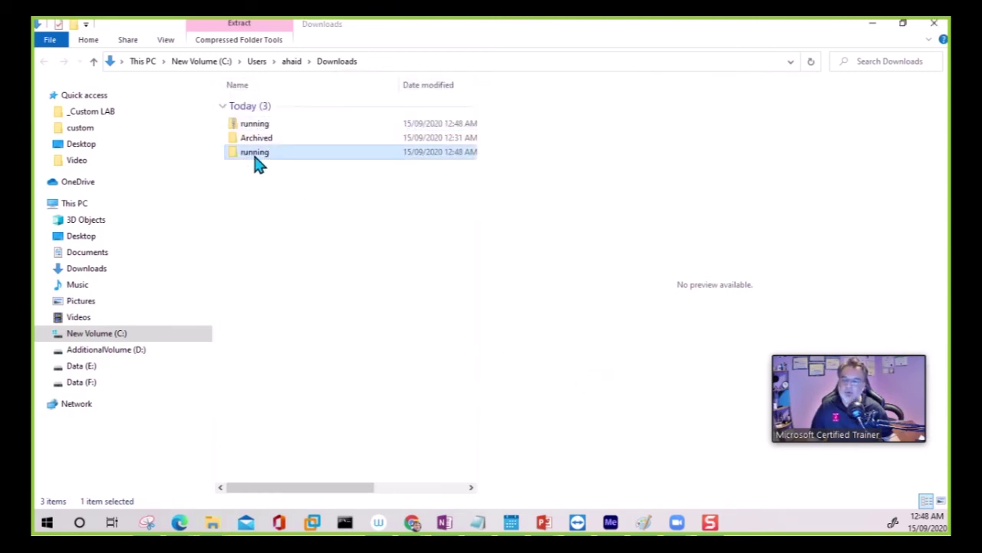
double_click(258, 163)
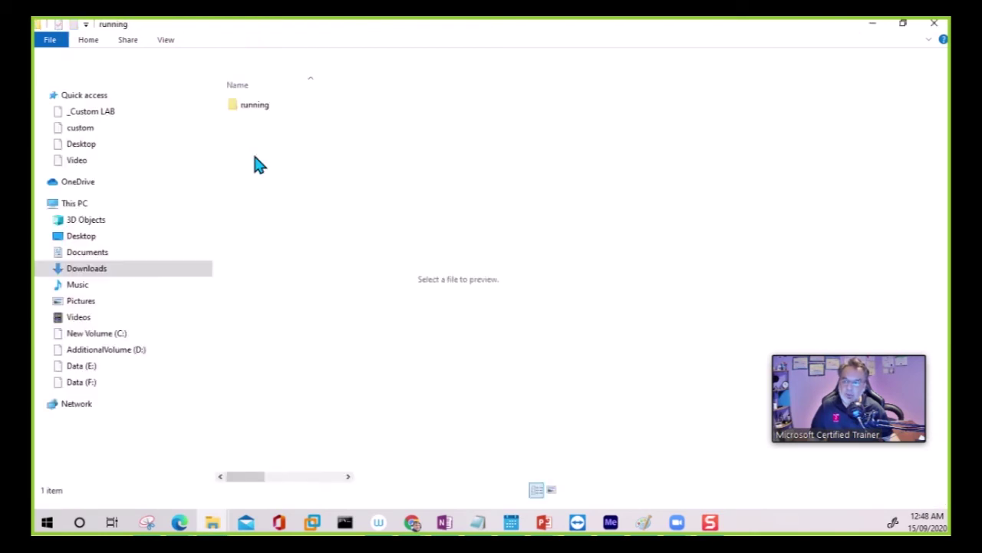
double_click(254, 108)
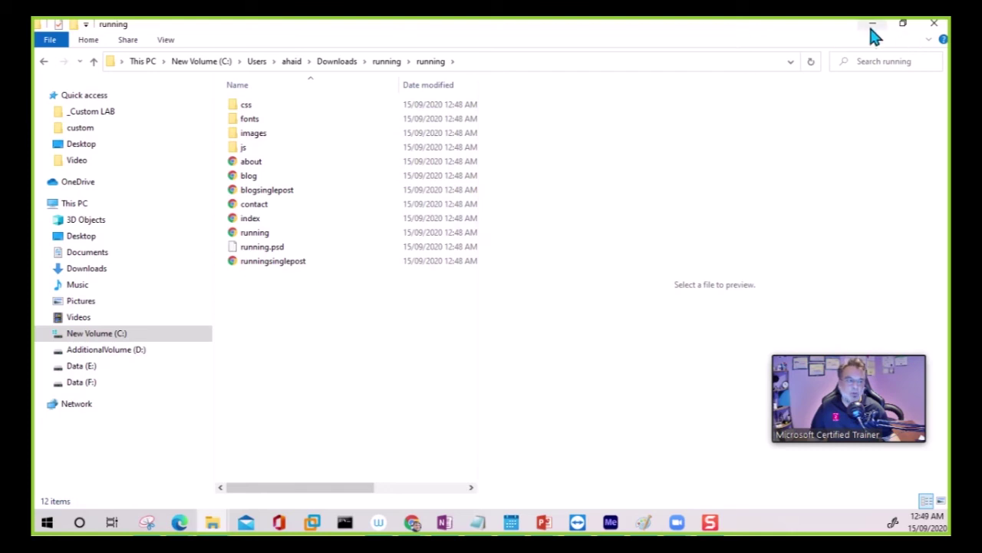
click(934, 24)
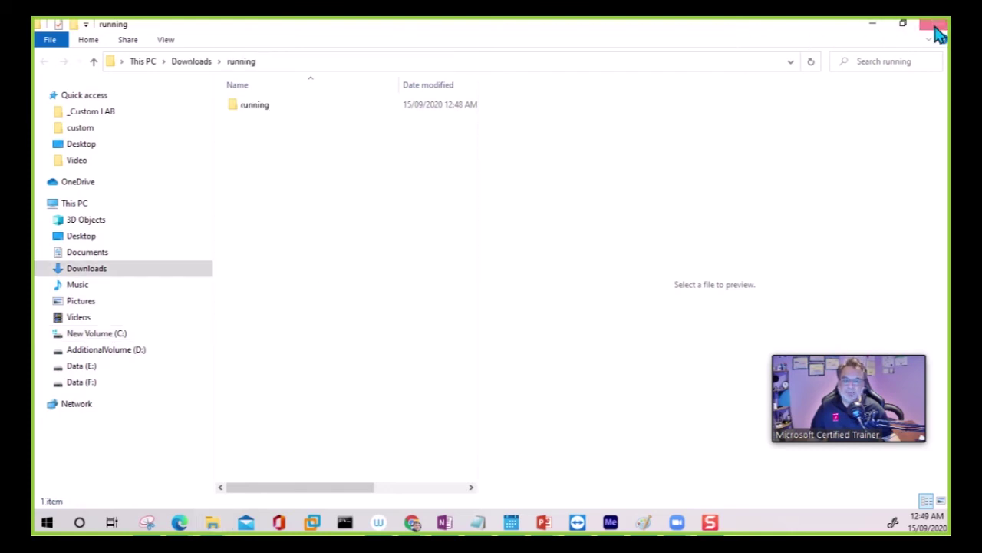
click(935, 28)
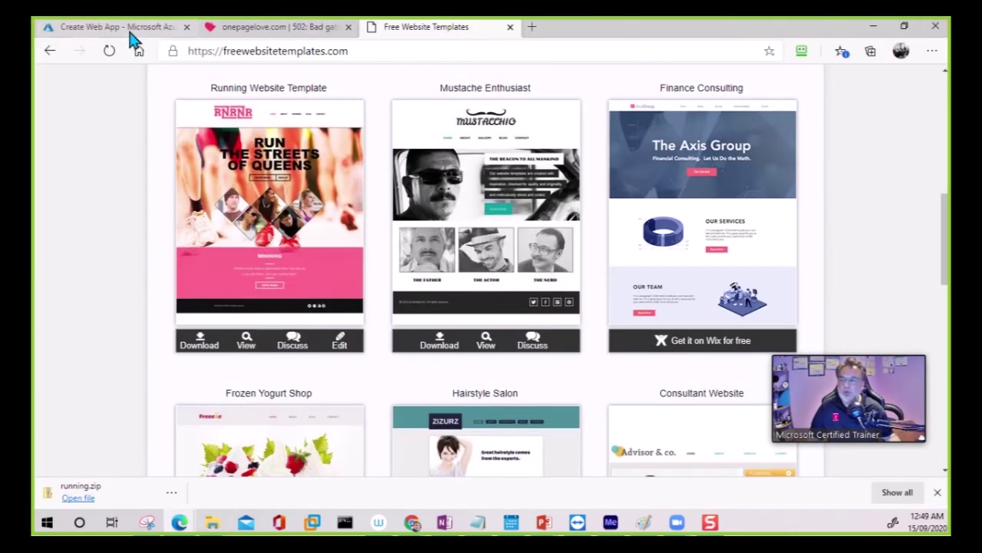
Return to the Azure portal's review summary and create the 360ITAppService01 web app
click(123, 28)
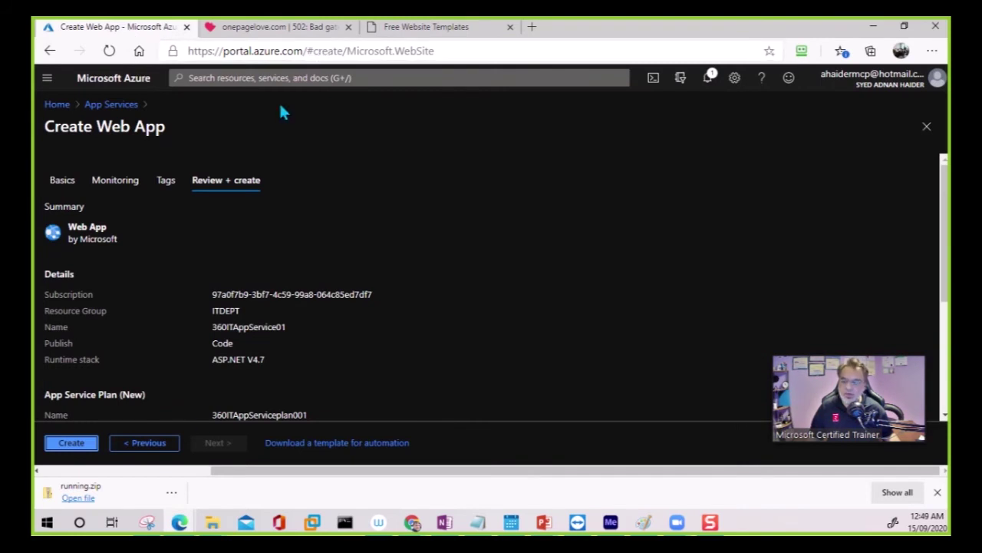
click(73, 448)
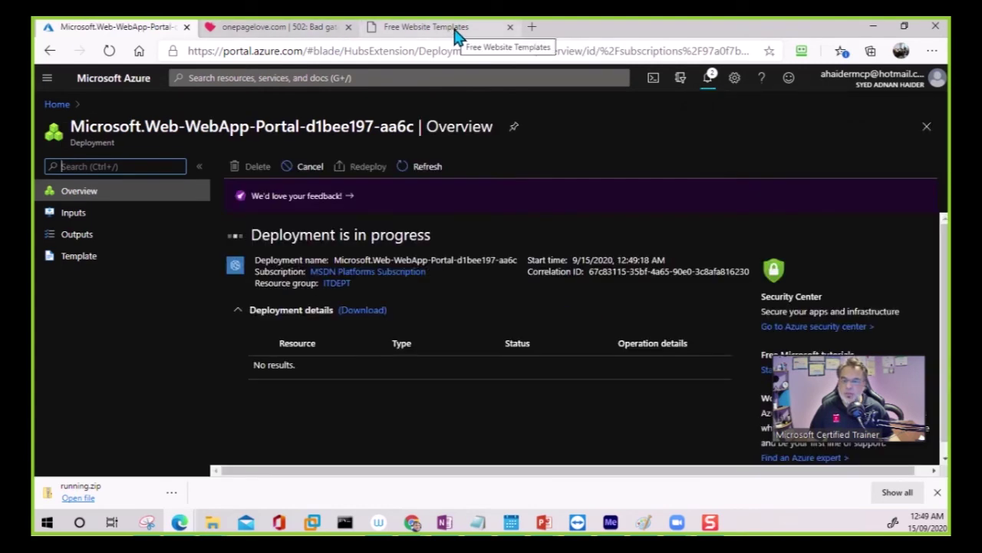
Close the onepagelove.com error page and return to the web app's deployment overview in the Azure portal
click(258, 29)
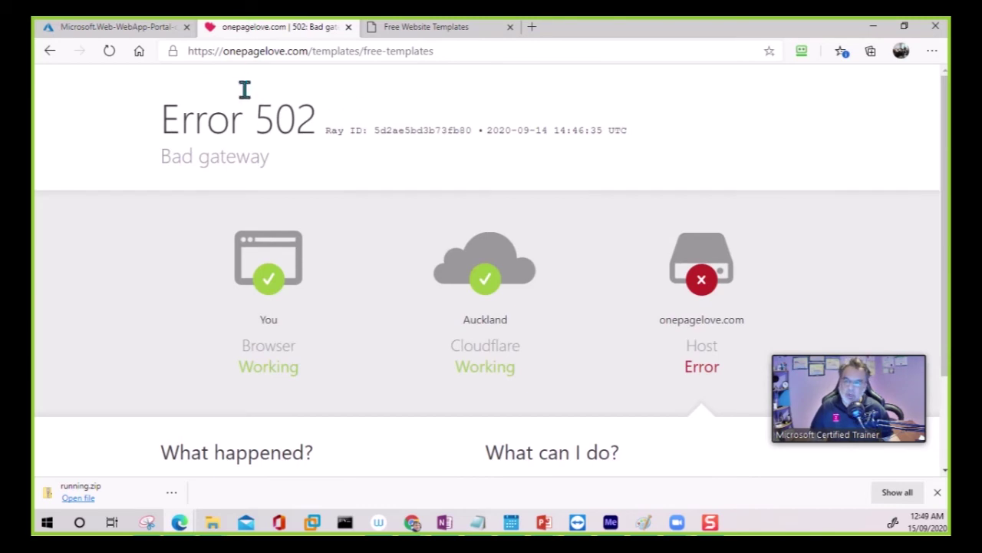
click(348, 26)
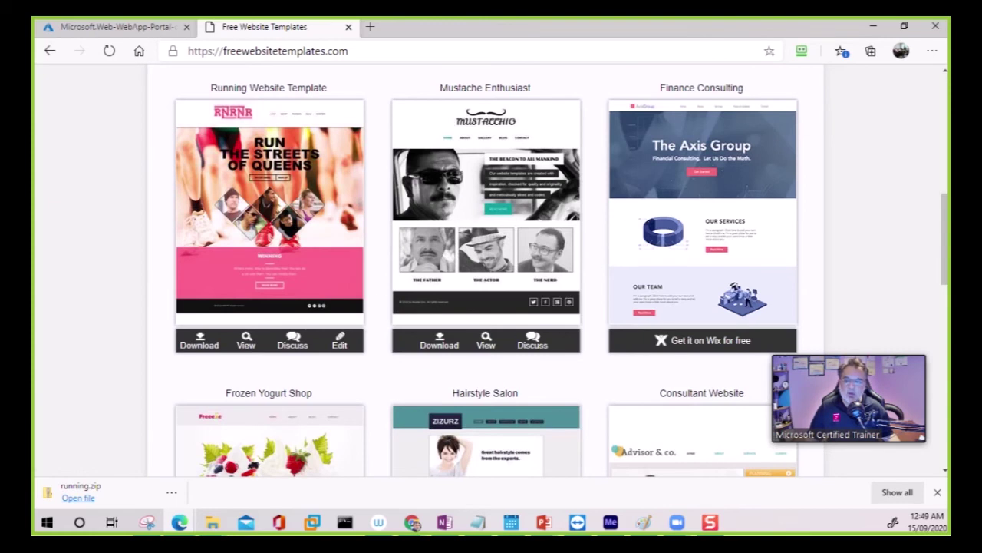
click(125, 27)
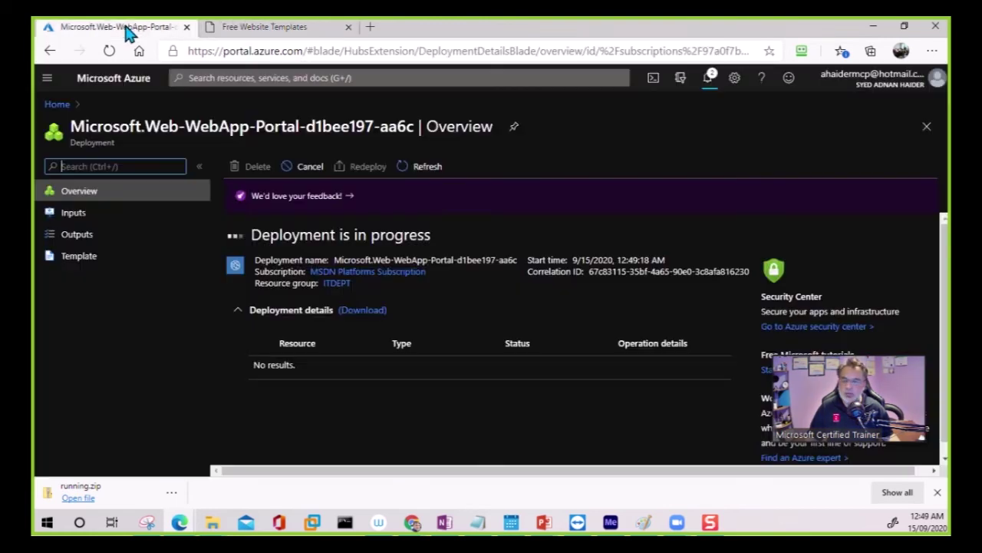
click(408, 174)
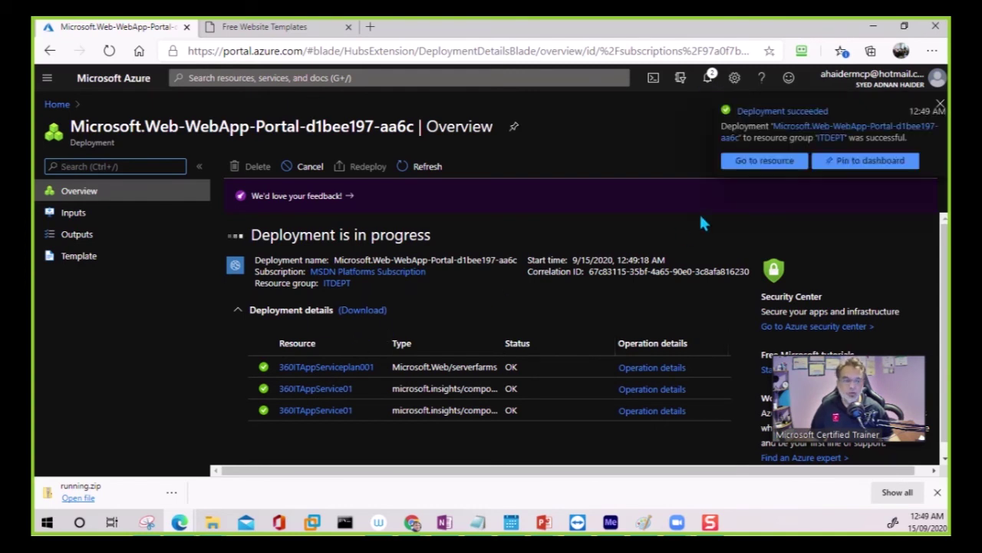
Go to the deployed 360ITAppService01 resource, view its default site at 360itappservice01.azurewebsites.net, and return to the portal
click(770, 164)
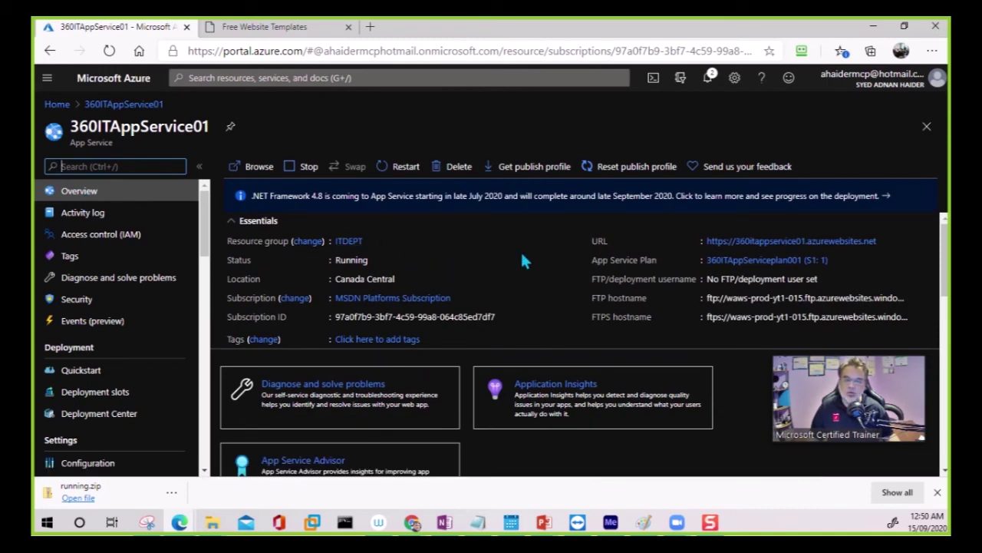
click(884, 242)
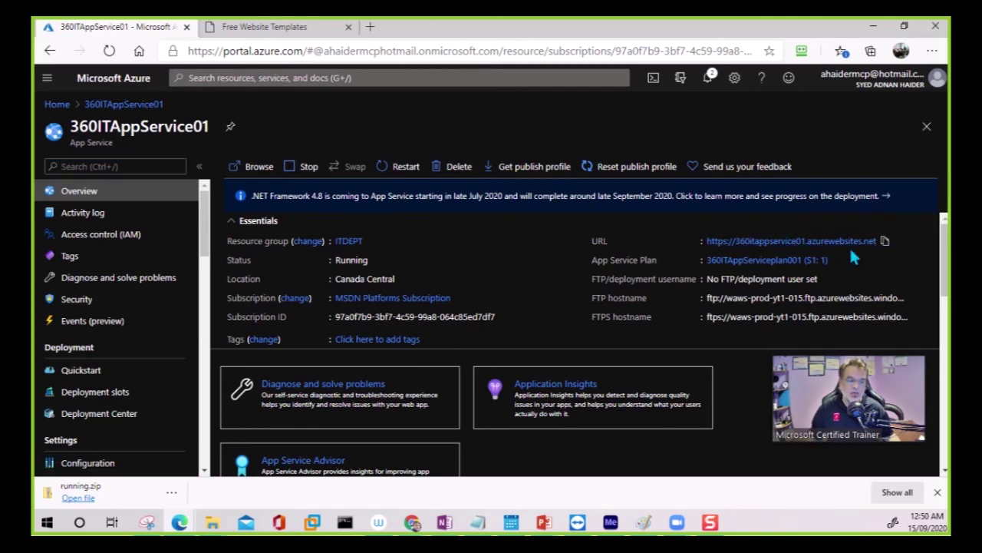
click(815, 243)
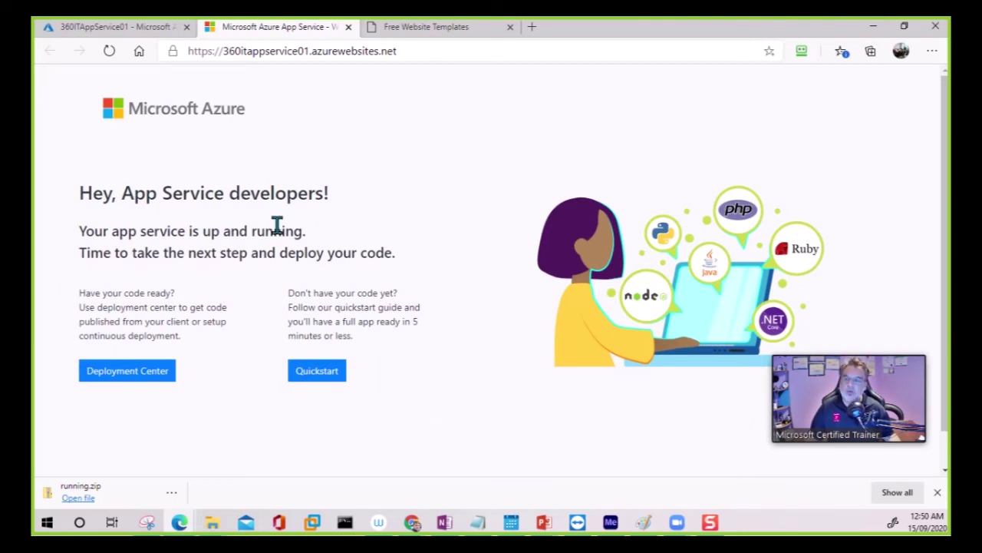
click(150, 28)
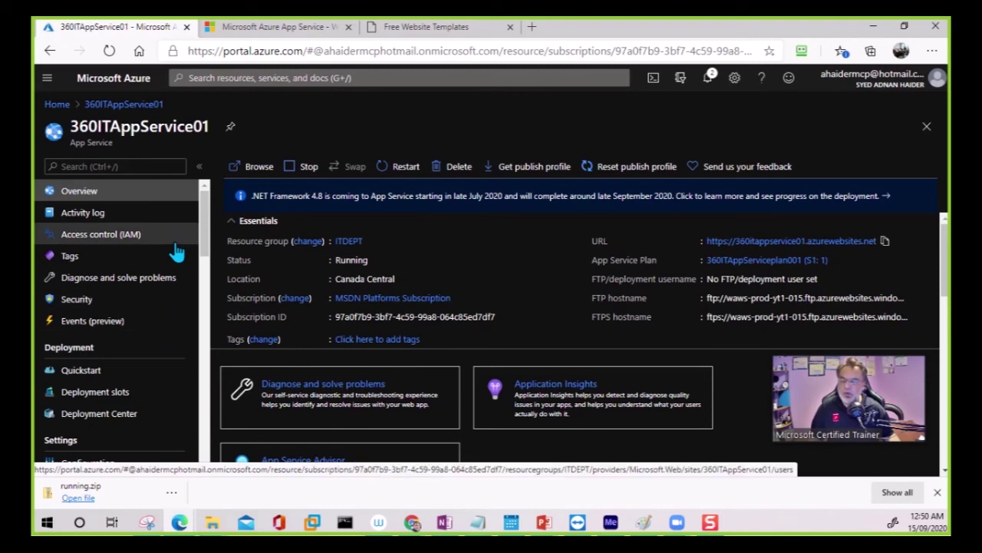
Open the app's Deployment Center, choose OneDrive as the manual deployment source, and continue to the folder configuration
scroll(175, 252, down, 1)
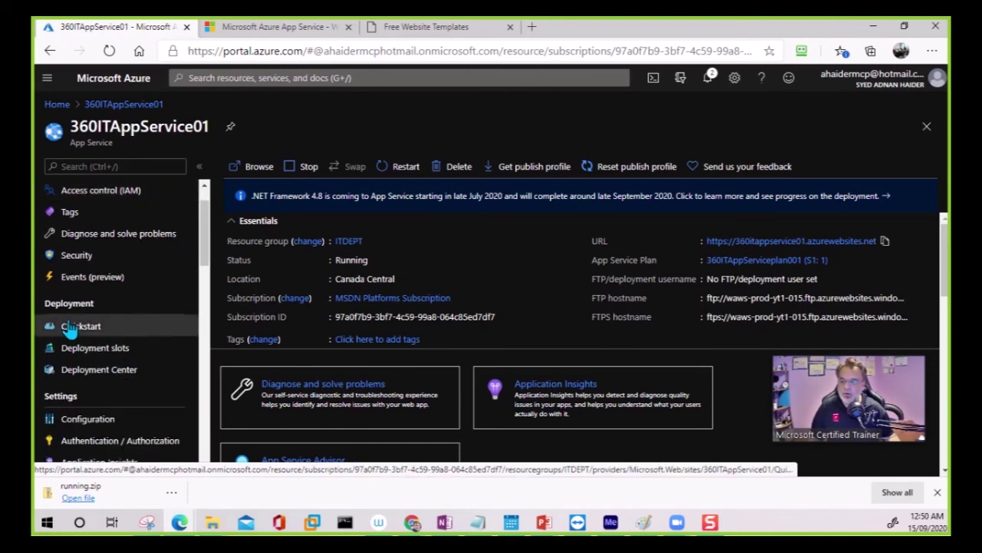
click(103, 374)
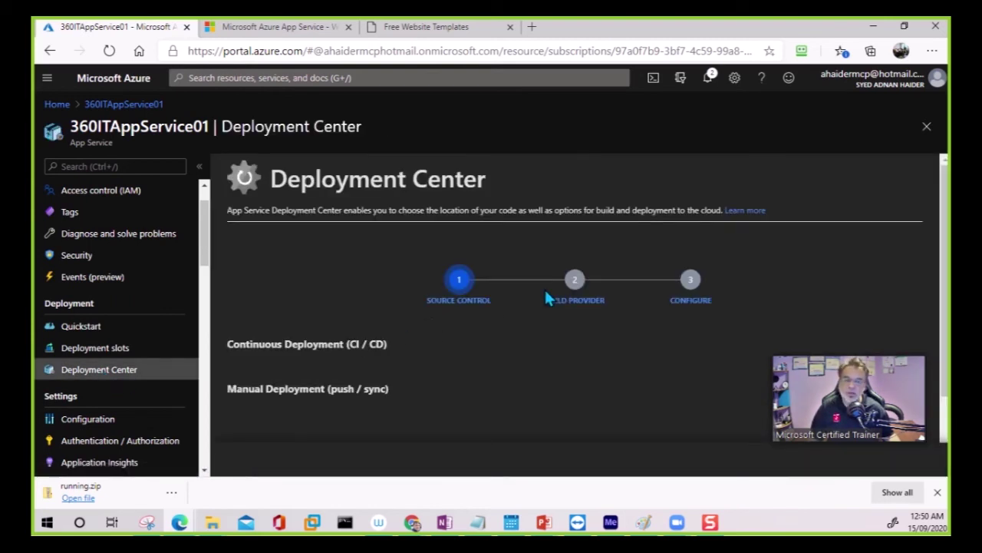
click(432, 331)
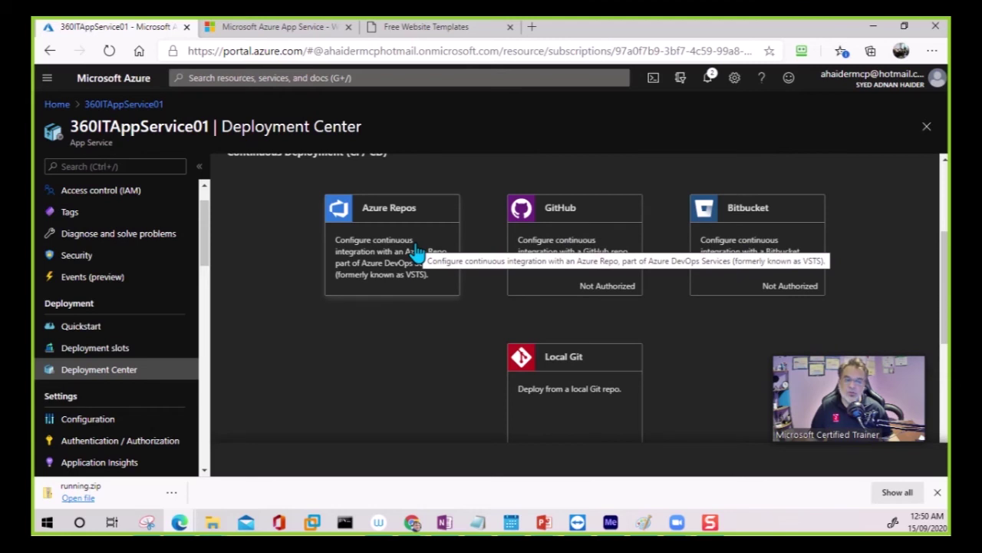
scroll(570, 349, down, 1)
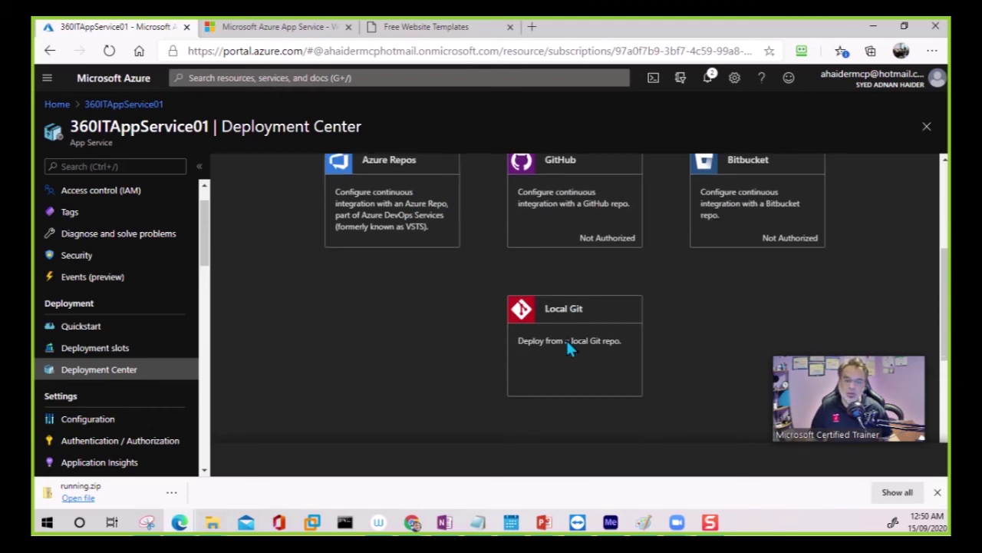
scroll(536, 290, down, 3)
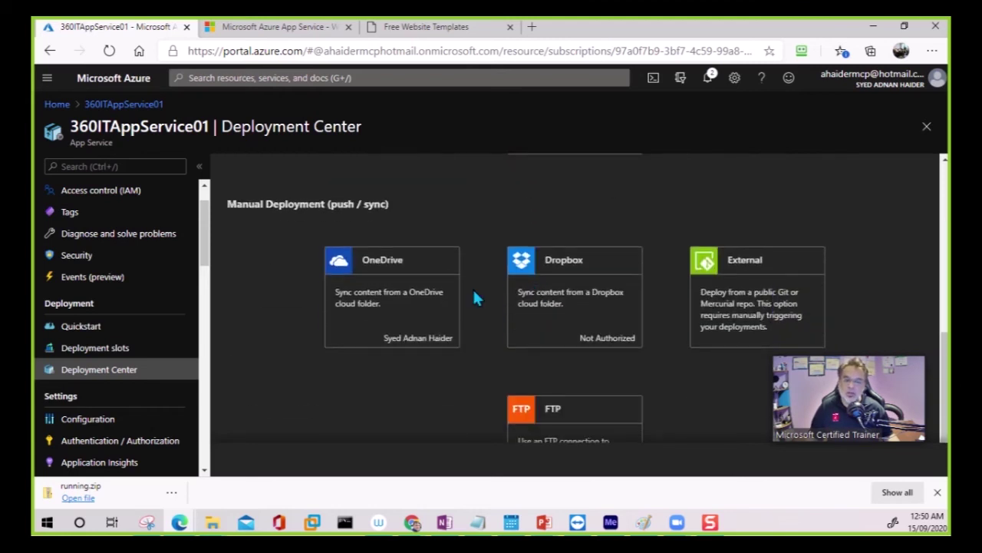
scroll(558, 430, down, 1)
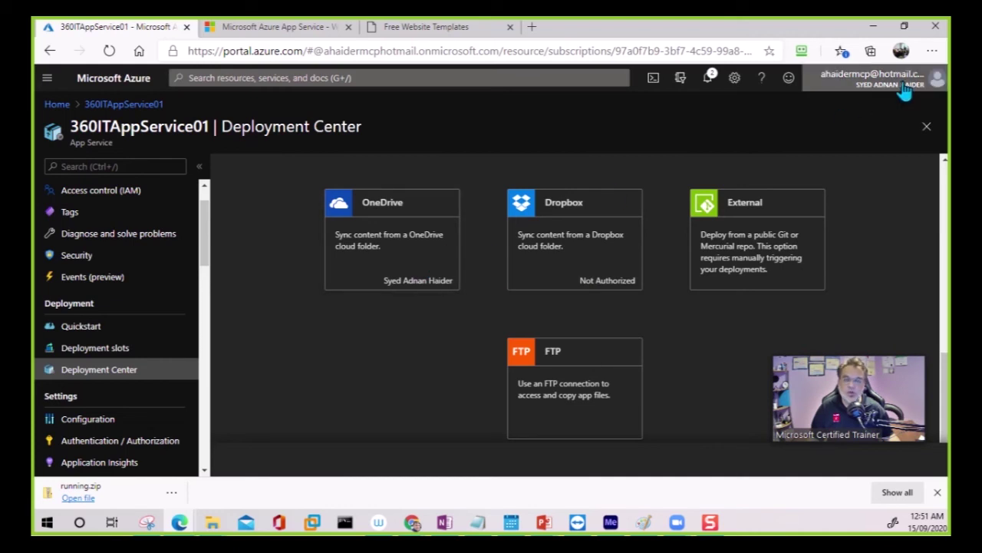
mouse_move(905, 91)
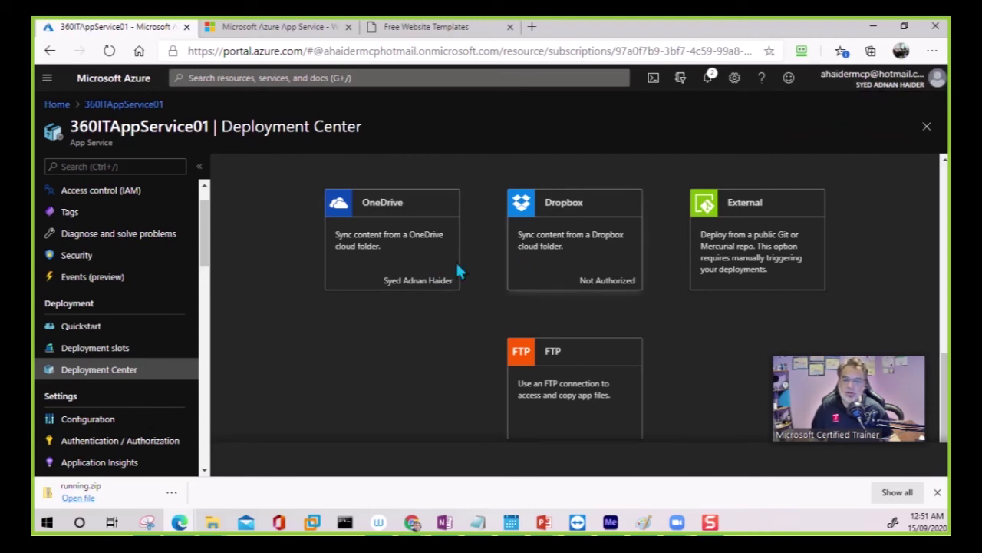
click(398, 256)
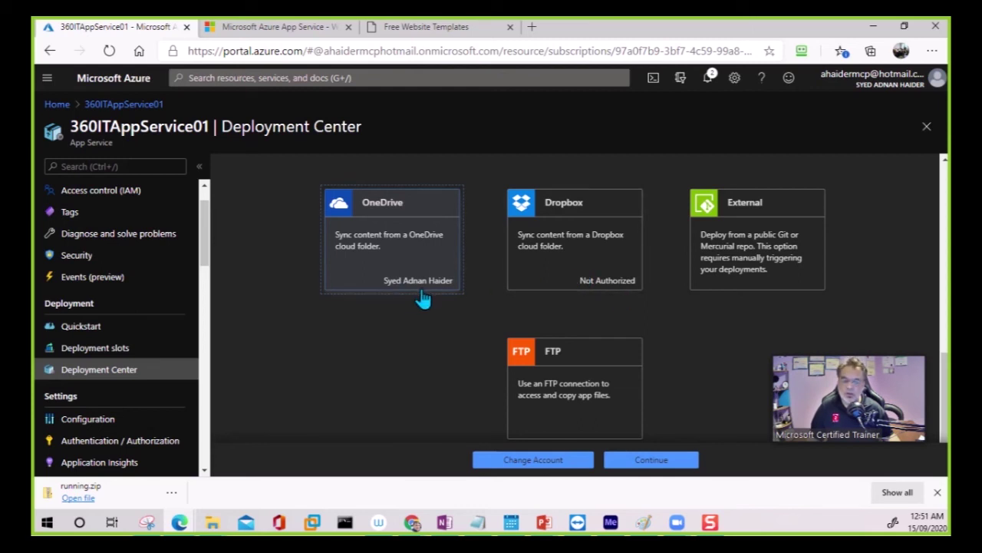
click(641, 463)
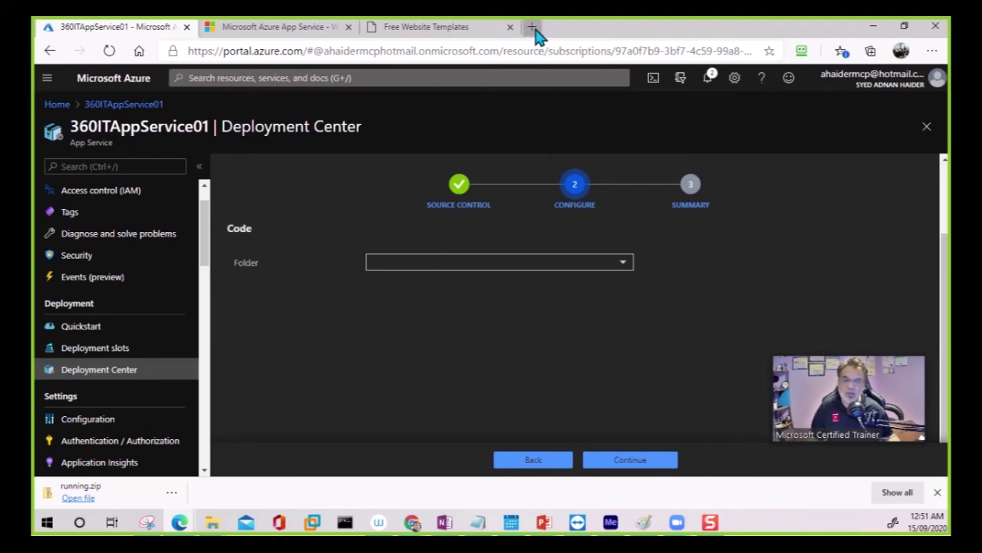
Open OneDrive in a new browser tab and go to the Azure Web Apps folder inside Apps
click(531, 28)
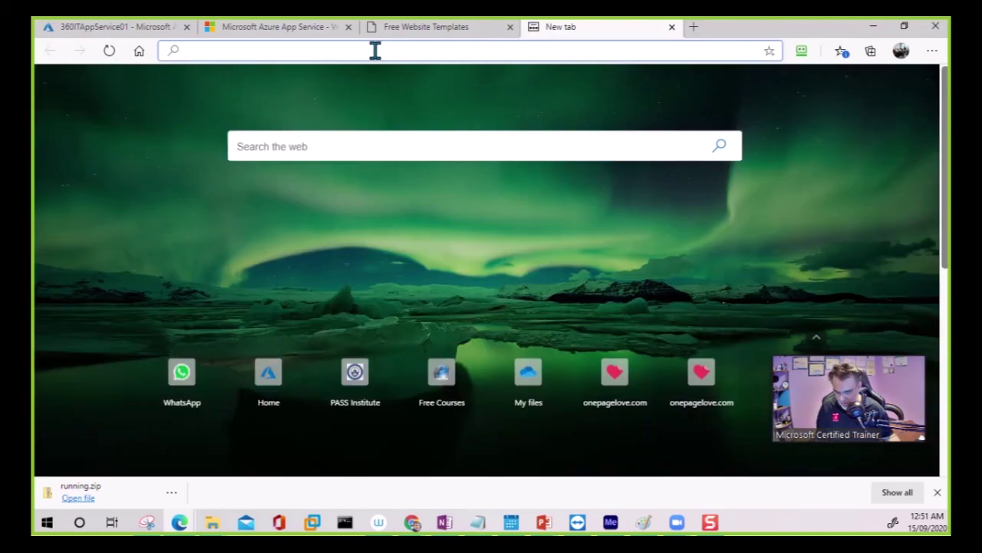
text(oned)
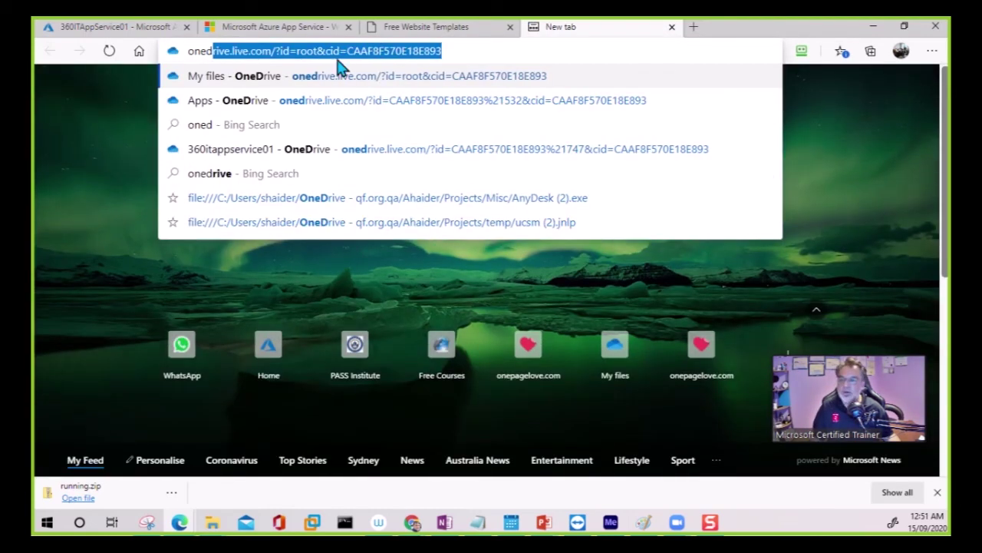
click(280, 79)
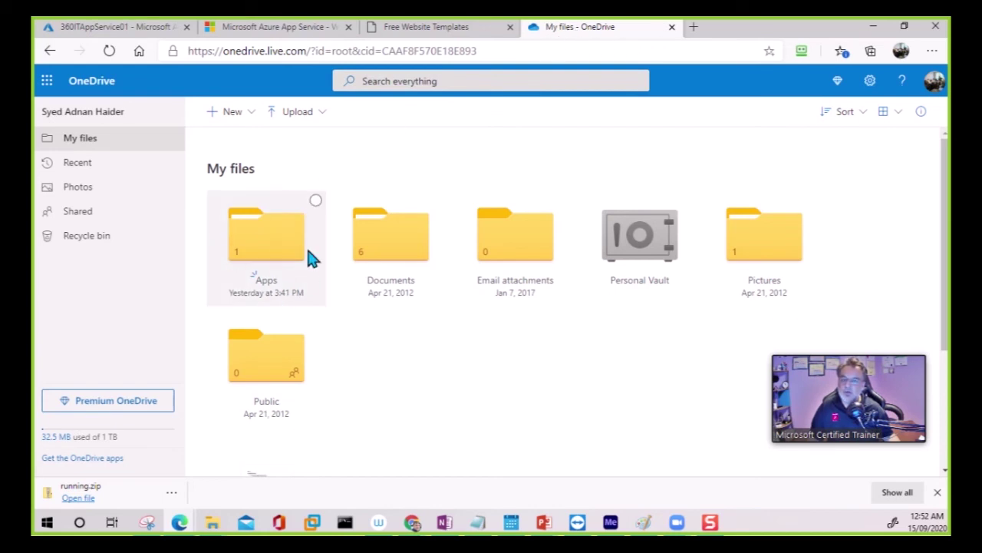
click(267, 244)
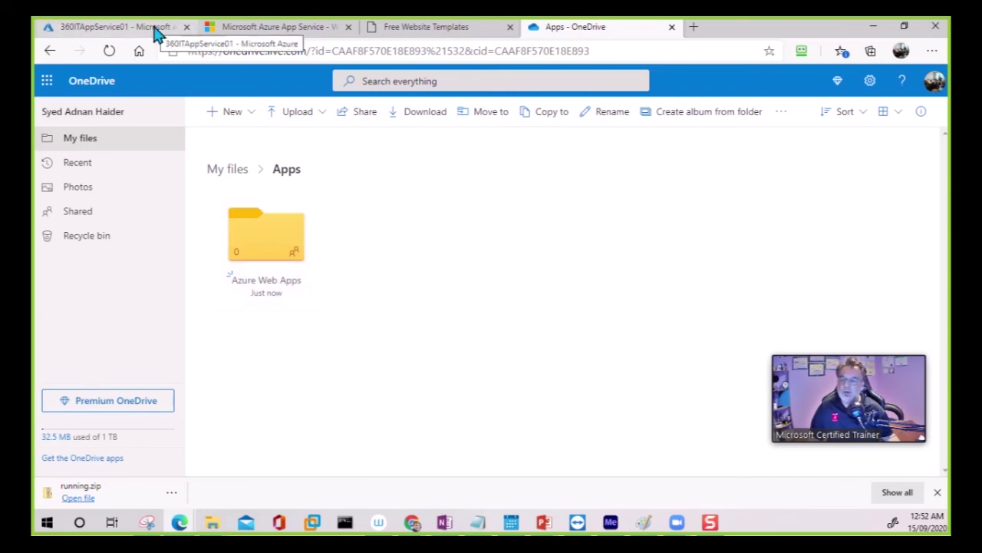
click(279, 254)
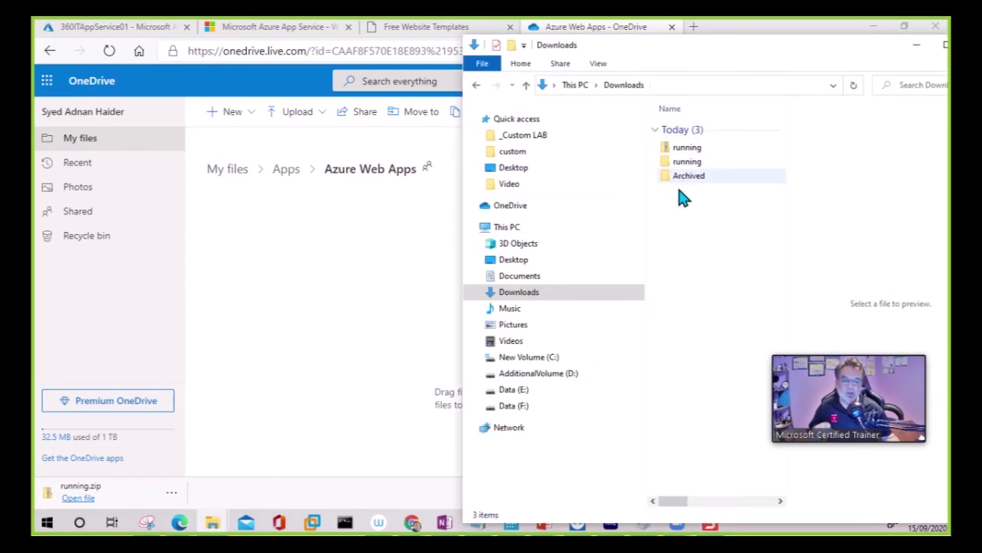
Select all the website files in the nested running folder inside Downloads and return to the OneDrive page
click(685, 164)
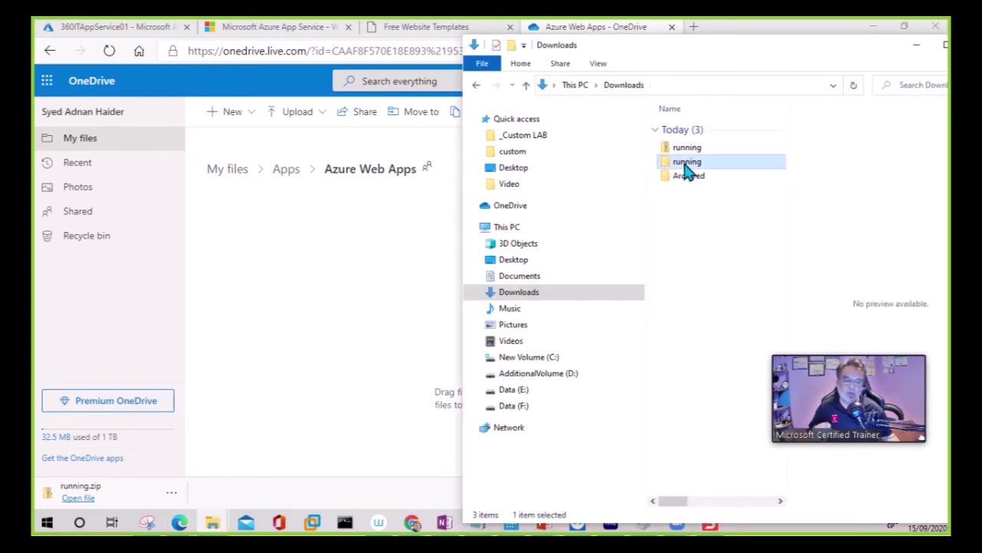
double_click(685, 165)
double_click(685, 132)
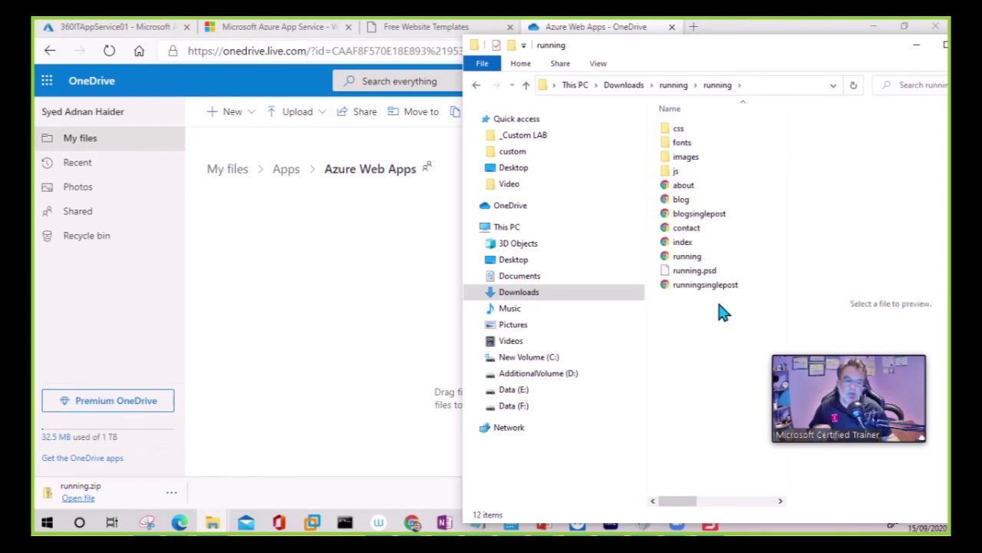
key(ctrl+a)
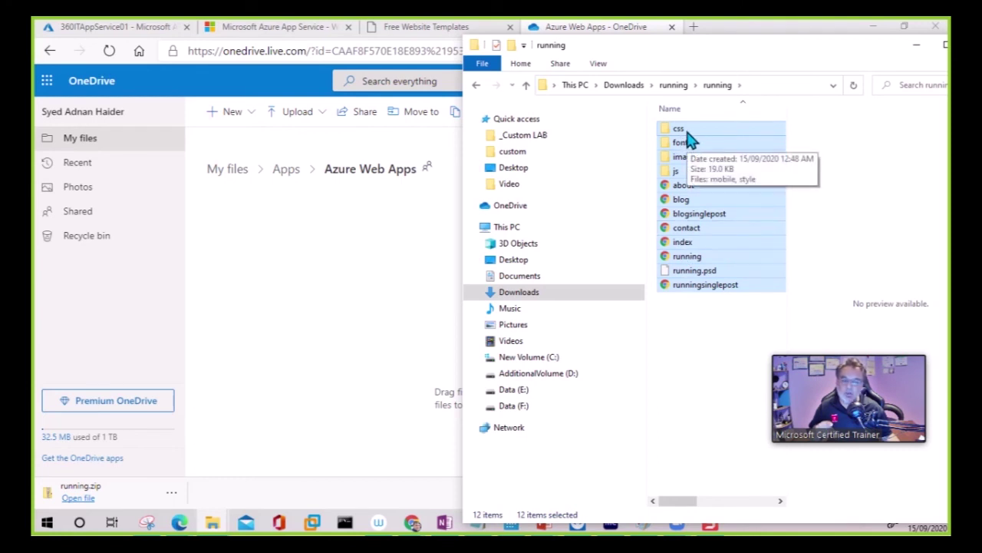
click(343, 282)
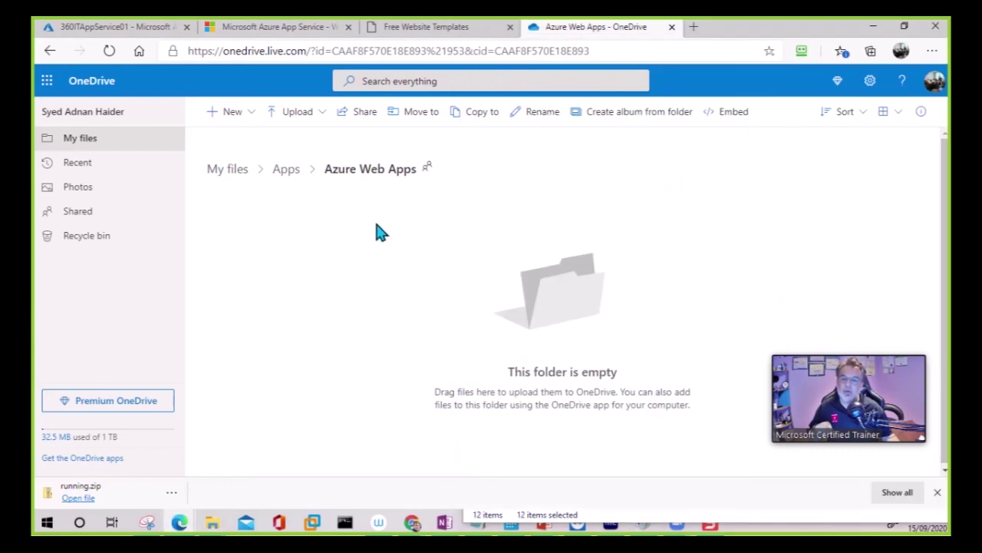
Try to choose a OneDrive code folder in the Deployment Center configuration and continue
click(142, 28)
click(525, 265)
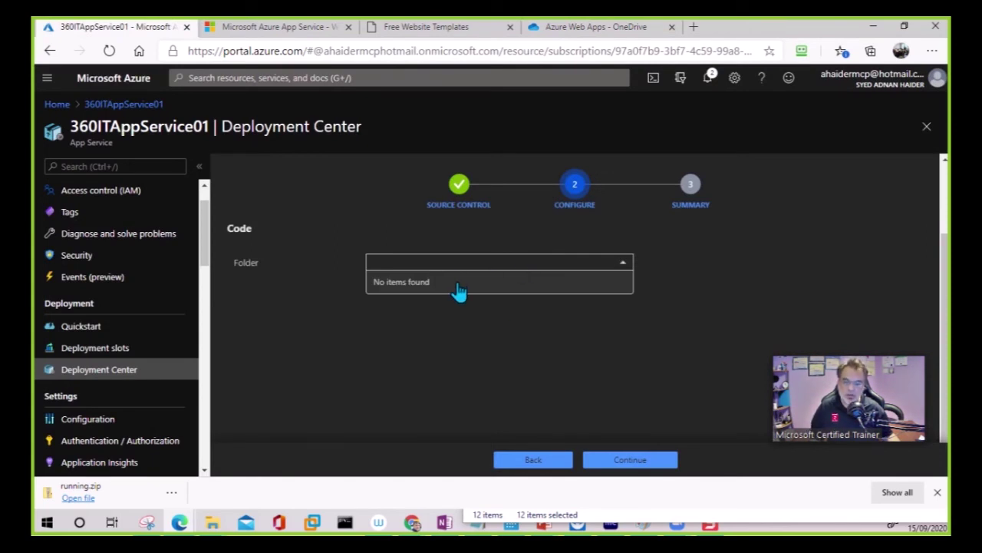
click(572, 374)
click(643, 465)
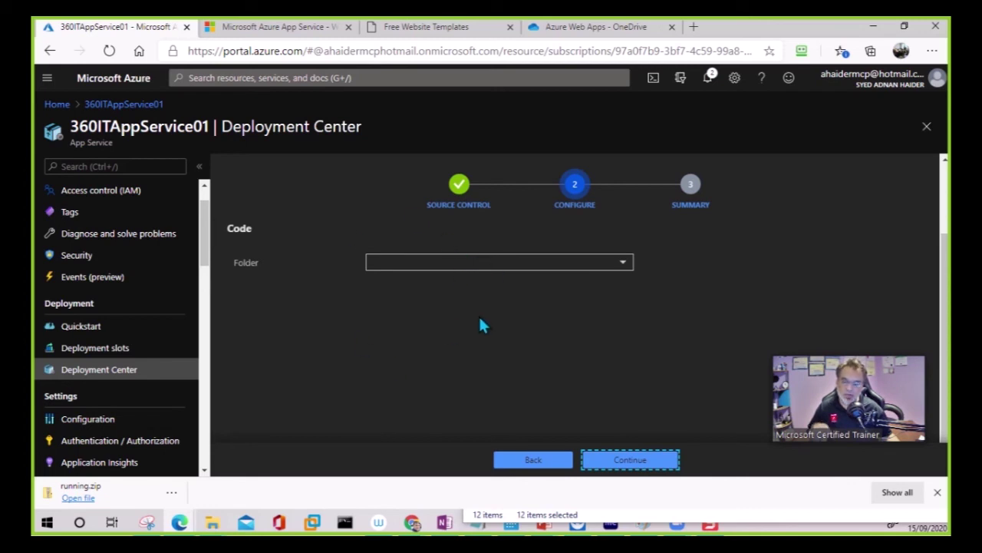
click(407, 262)
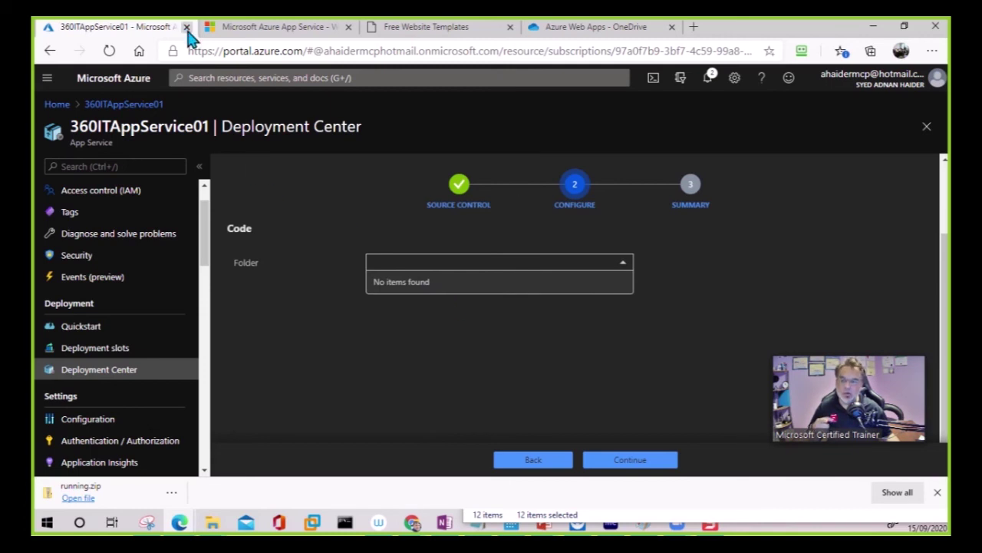
Close the portal tab, reopen portal.azure.com in a new one, and open the Deployment Center of 360ITAppService01 from App Services
click(187, 27)
click(533, 27)
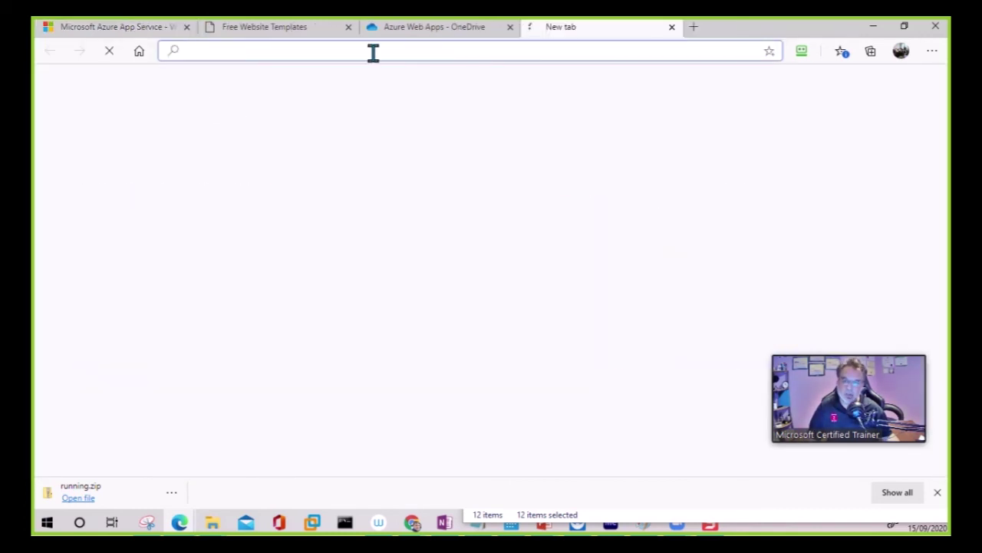
text(portal.azure.com)
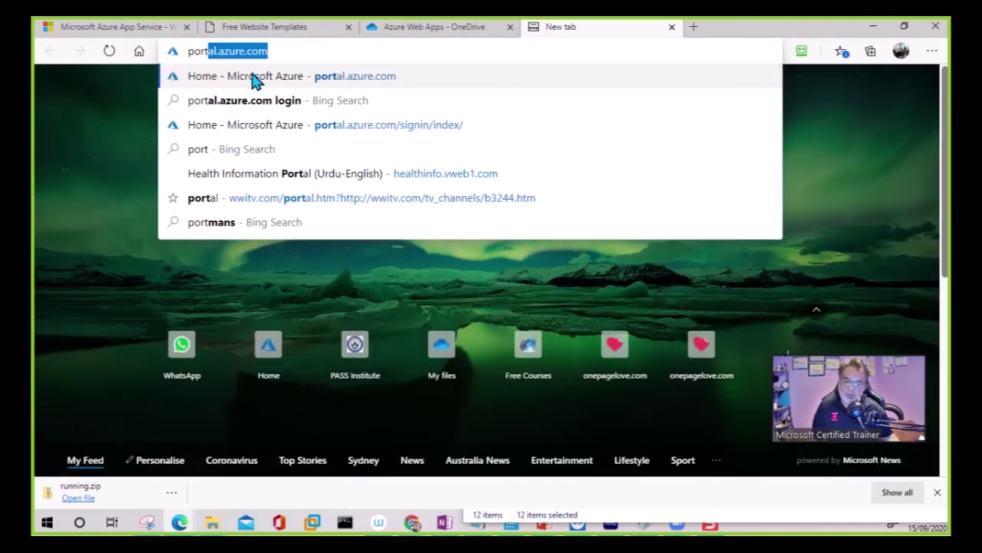
click(253, 76)
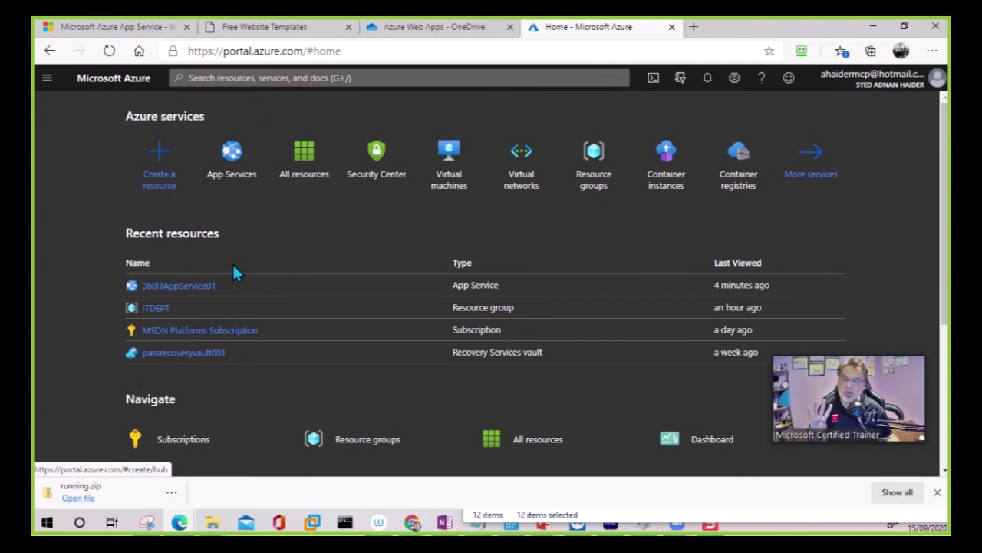
click(231, 161)
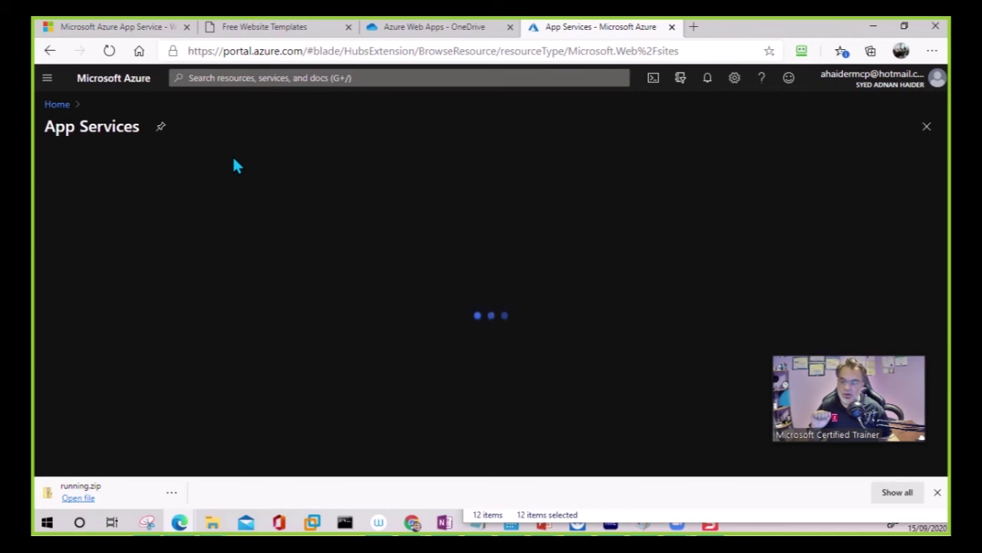
click(114, 273)
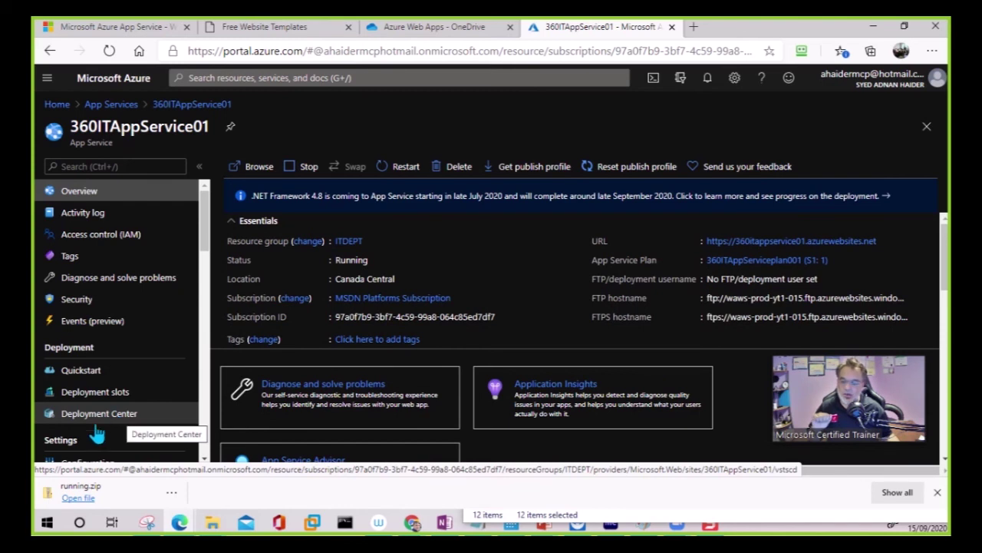
click(112, 424)
click(112, 423)
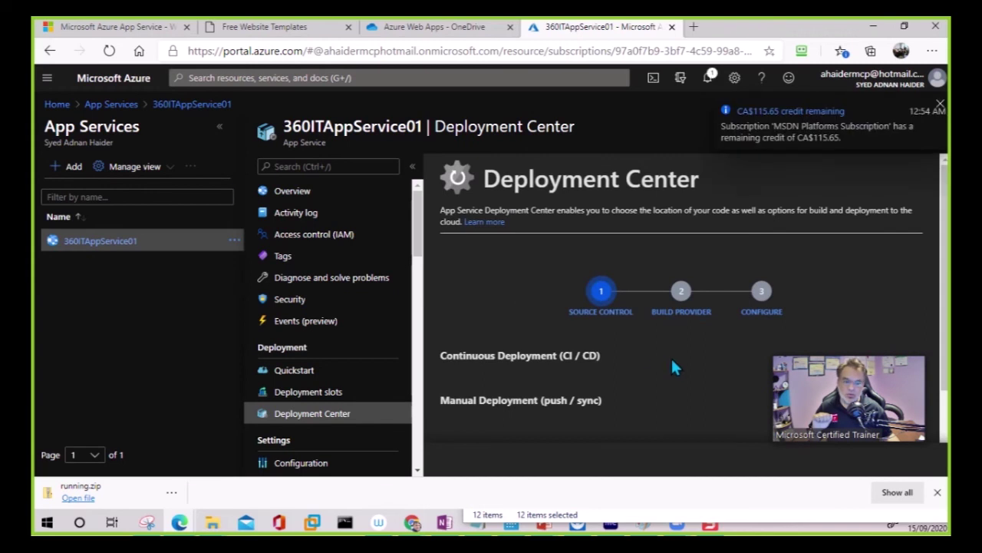
Try to select OneDrive as the manual deployment source and list its code folders, and return to the source selection
scroll(669, 361, down, 6)
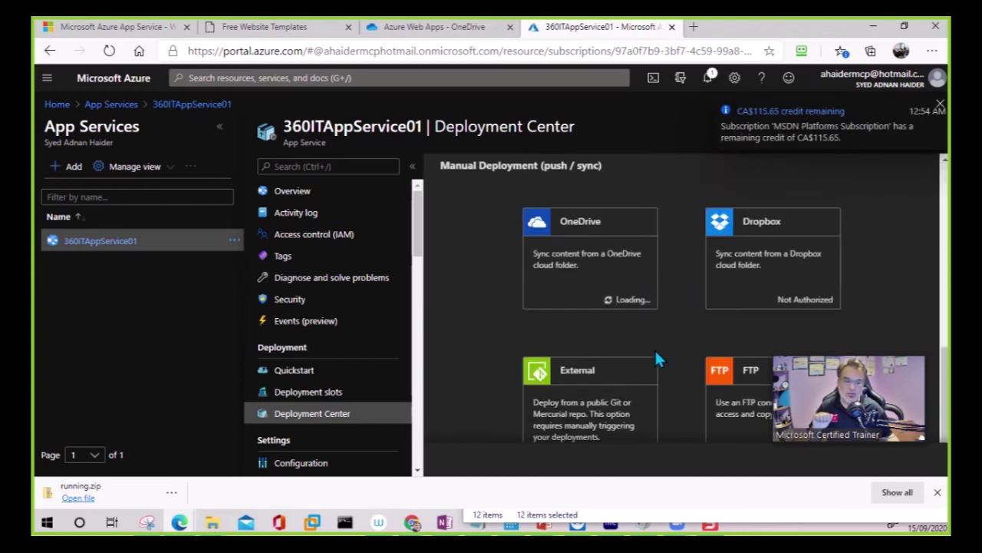
click(611, 274)
click(739, 462)
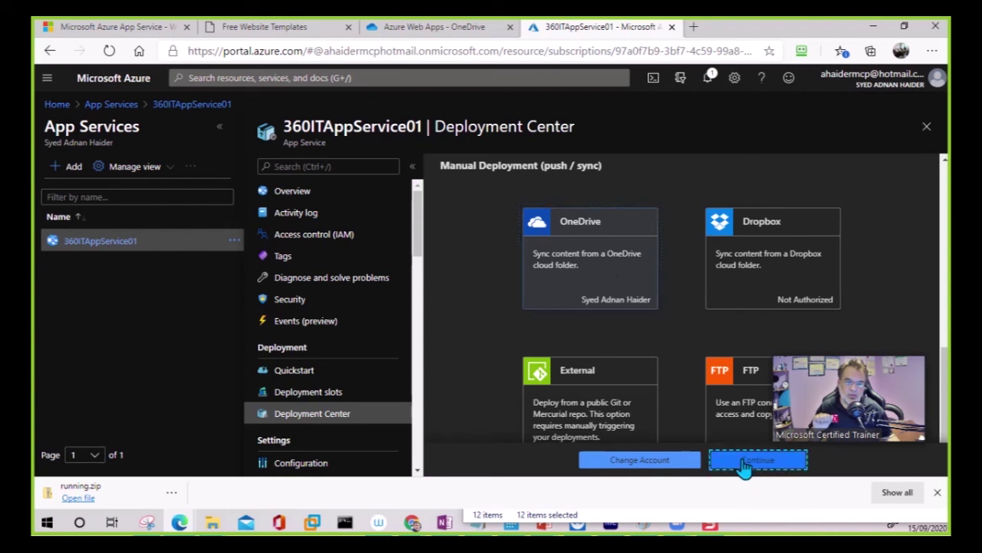
click(715, 266)
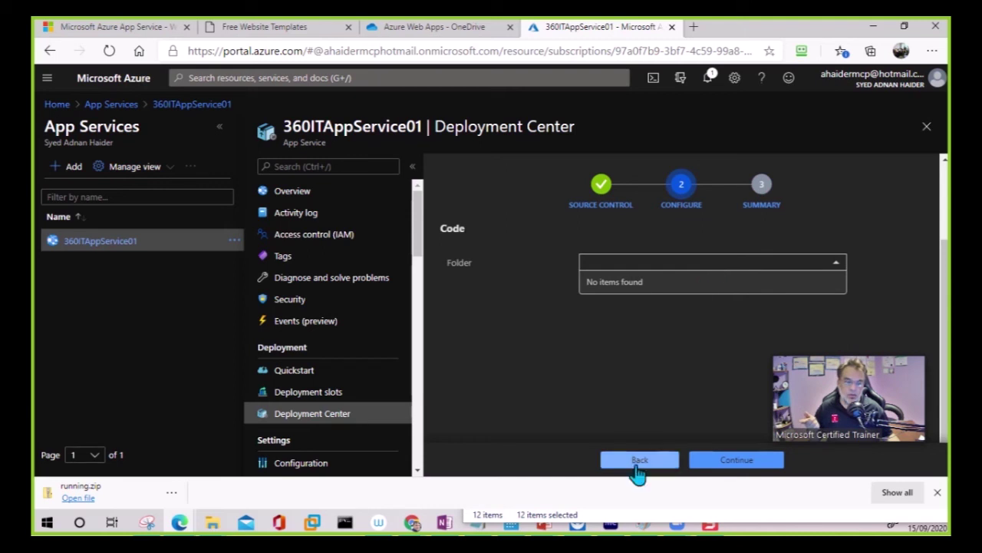
click(638, 459)
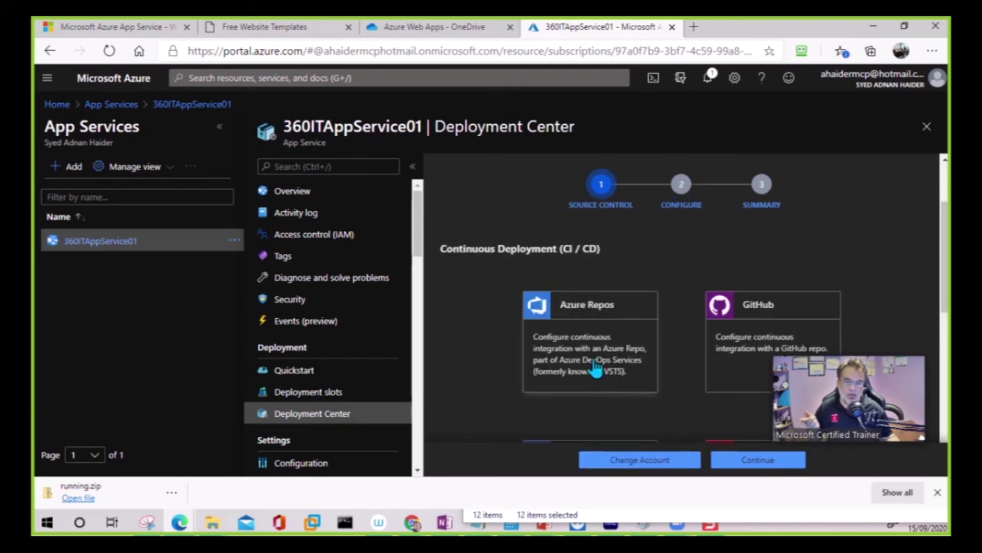
Reselect the OneDrive source, try again to pick a code folder in the configuration, and go back to source control
scroll(598, 376, down, 5)
scroll(602, 368, down, 1)
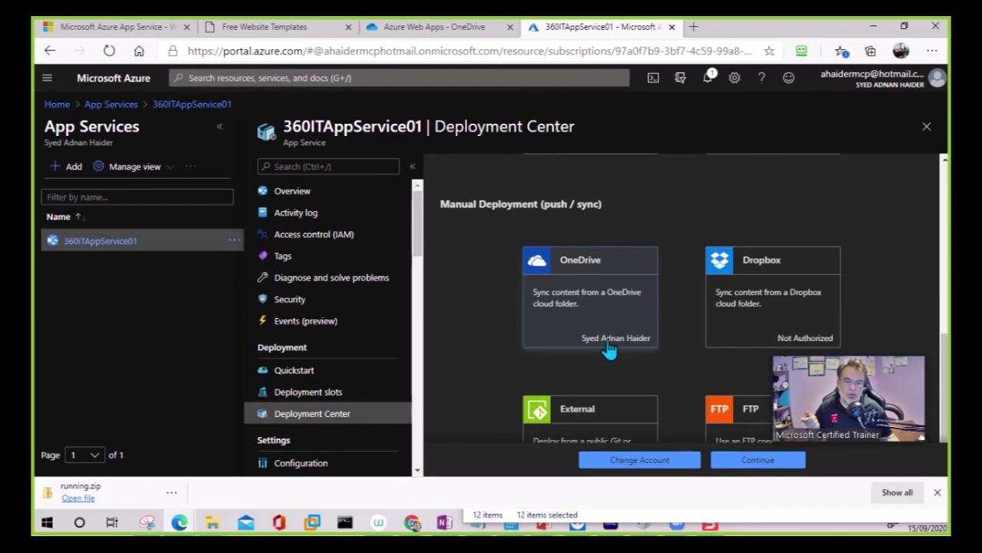
click(618, 346)
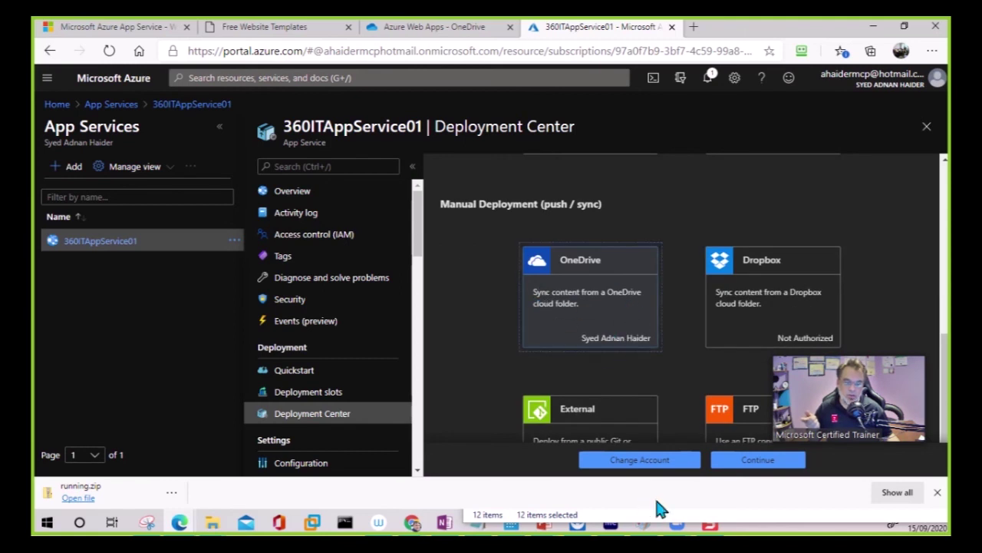
click(648, 460)
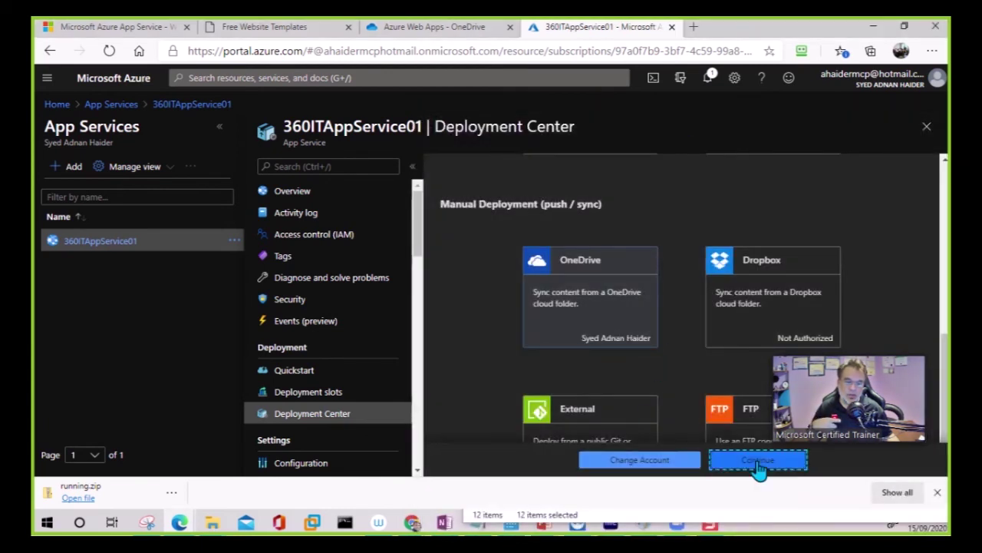
click(759, 461)
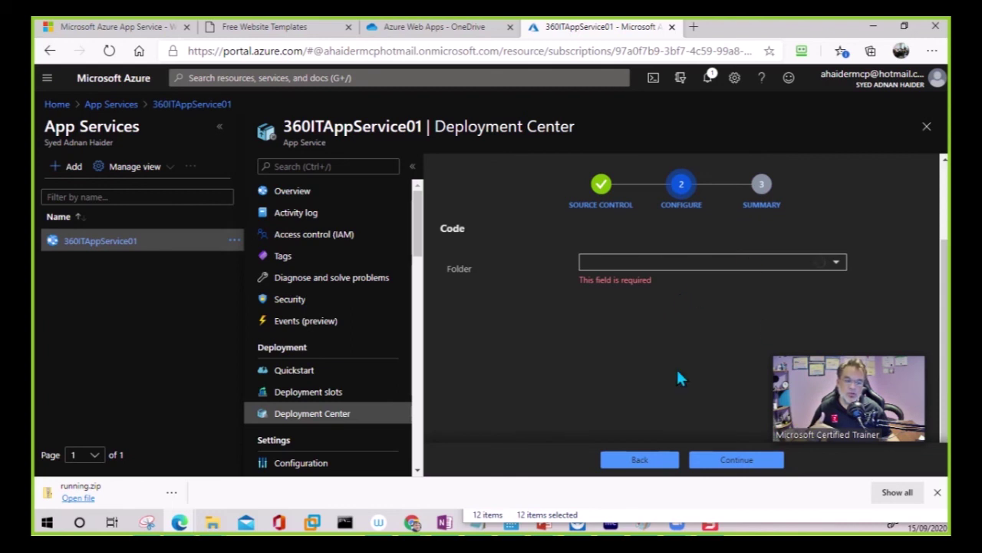
click(838, 266)
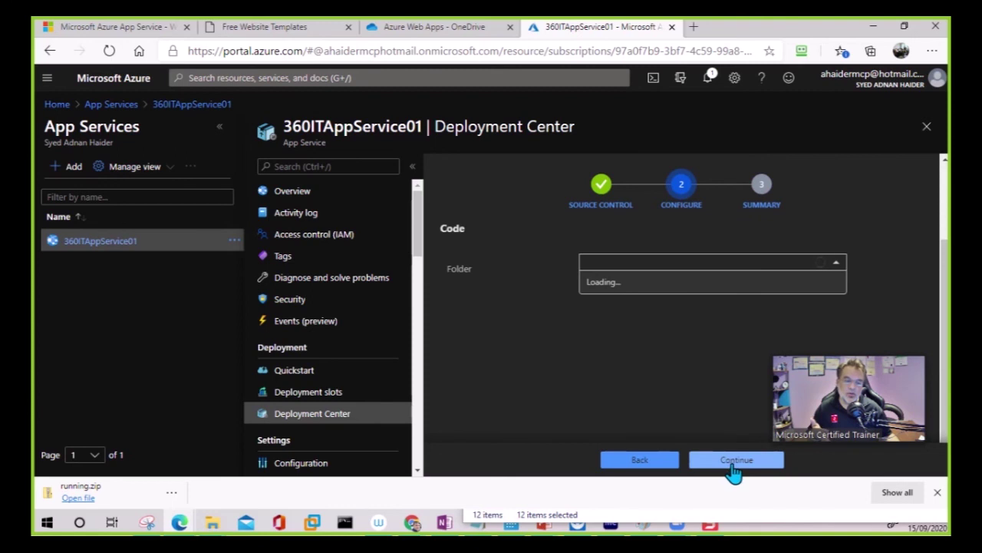
click(734, 469)
click(838, 264)
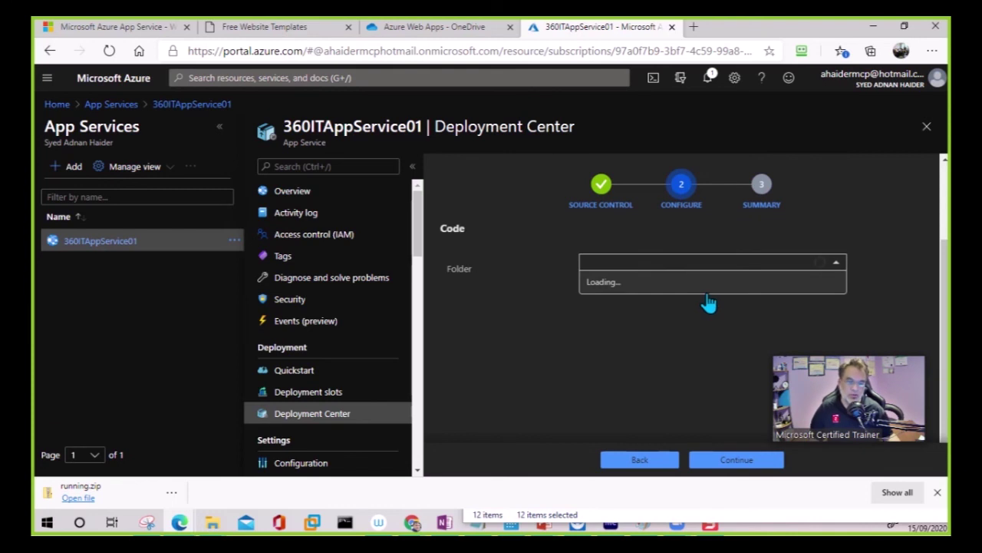
click(834, 267)
click(835, 266)
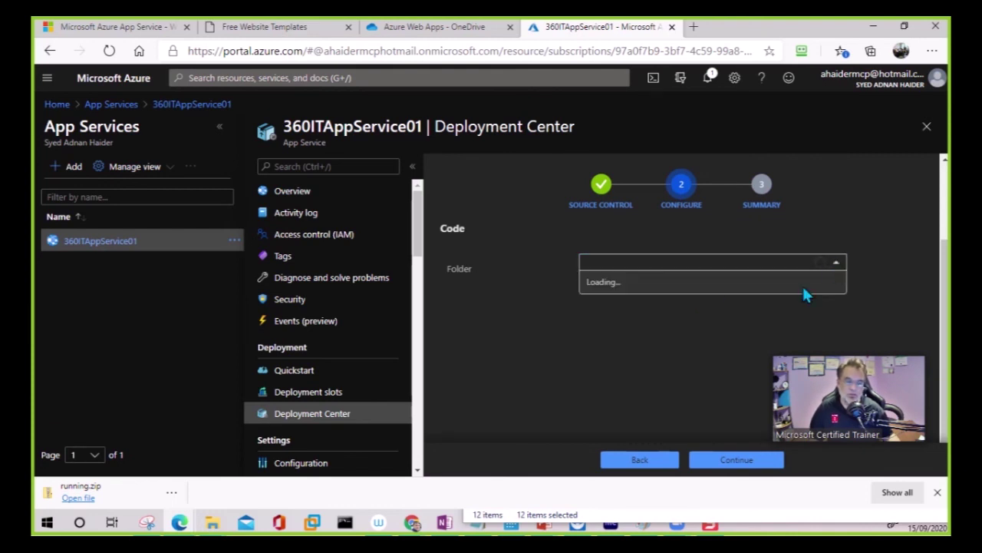
click(640, 460)
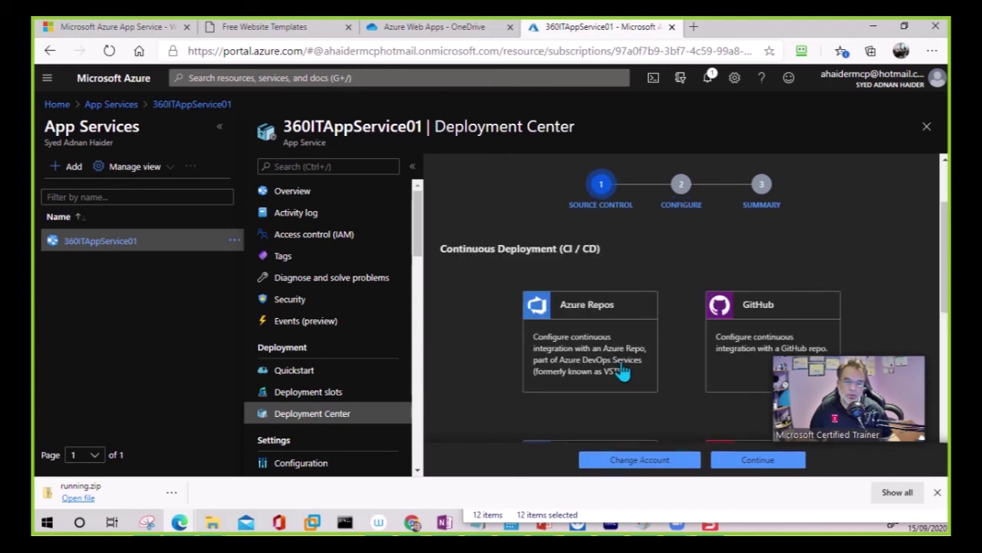
Continue once more with the authorized OneDrive source to the folder configuration
scroll(623, 376, down, 5)
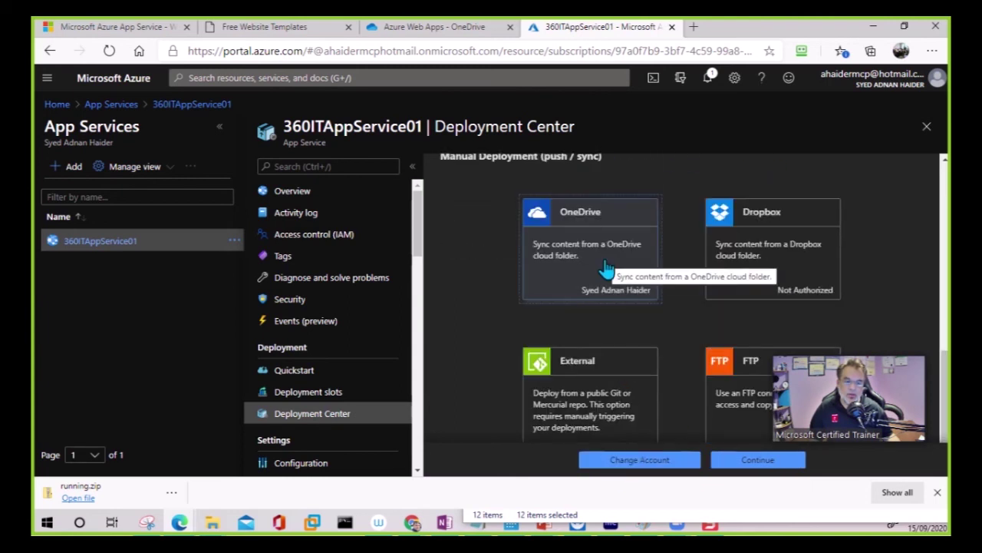
click(642, 460)
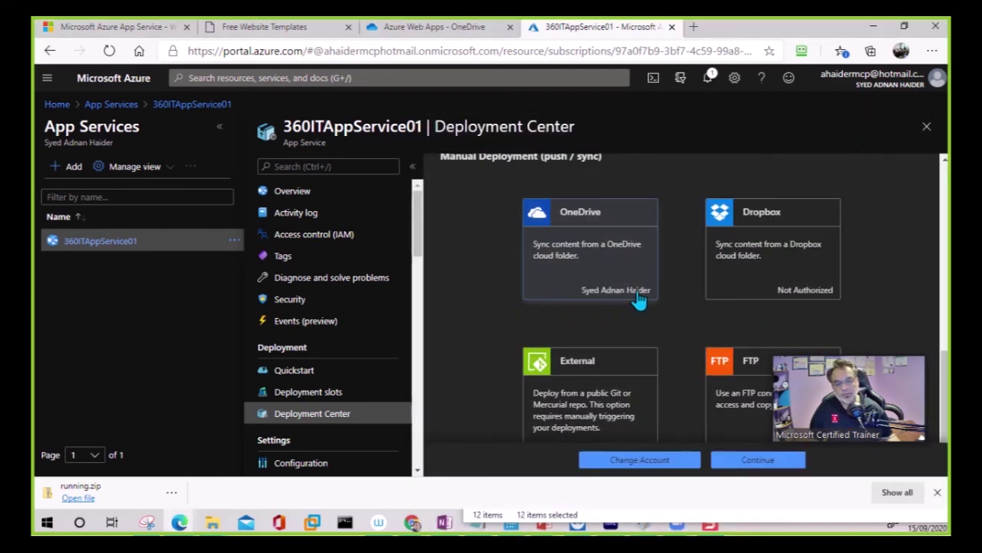
click(760, 462)
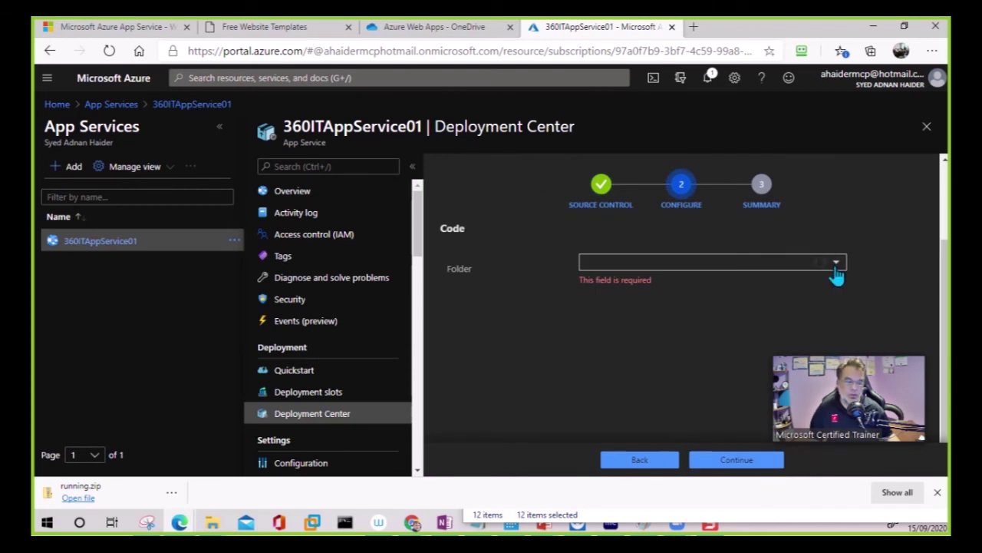
Reload the Deployment Center and set up manual deployment from OneDrive with the code folder 360itappservice01
click(109, 50)
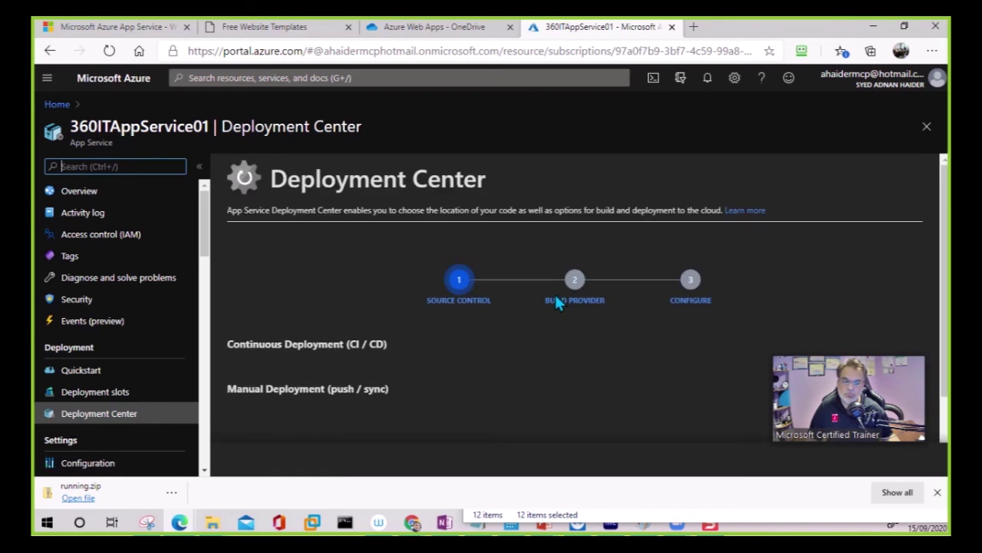
scroll(558, 304, down, 1)
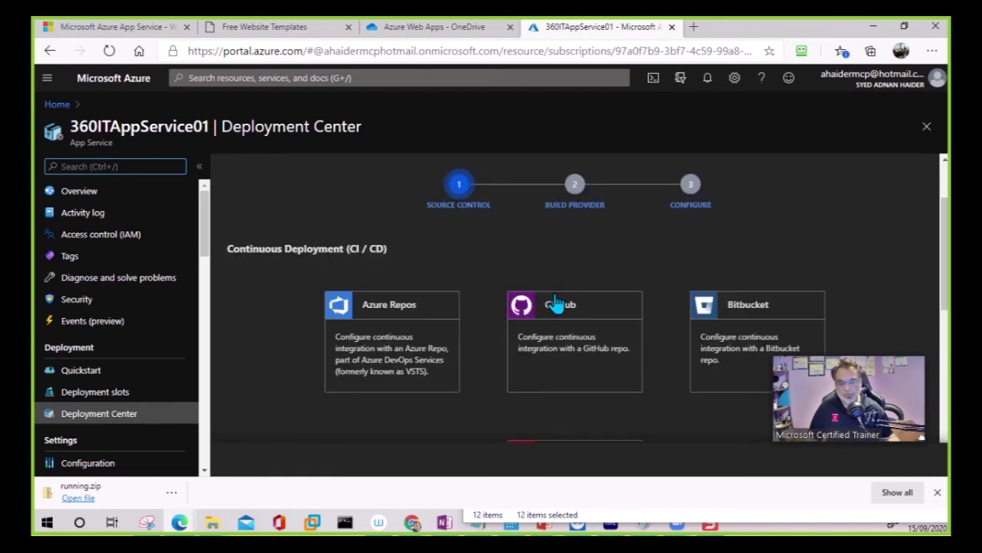
scroll(434, 333, down, 3)
click(422, 341)
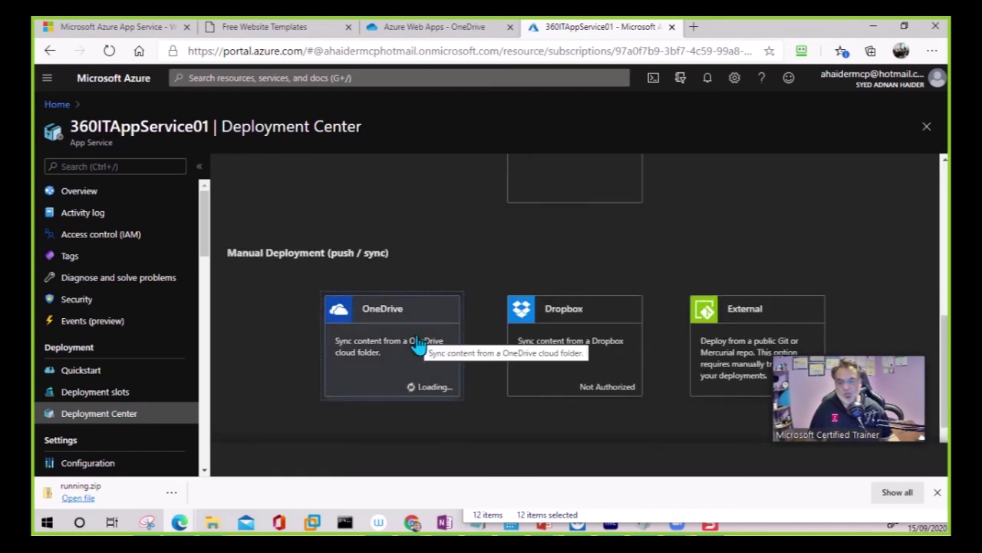
scroll(418, 343, down, 2)
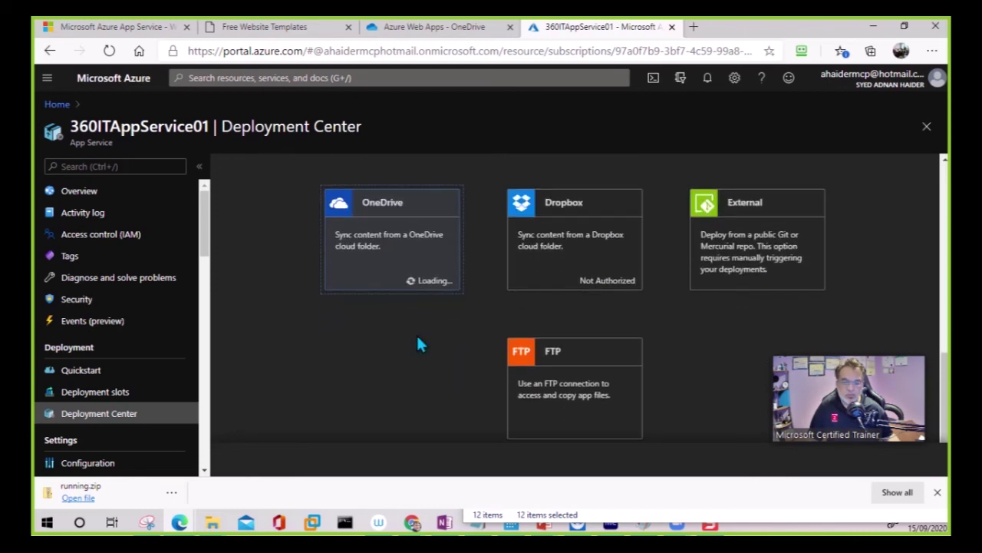
click(650, 459)
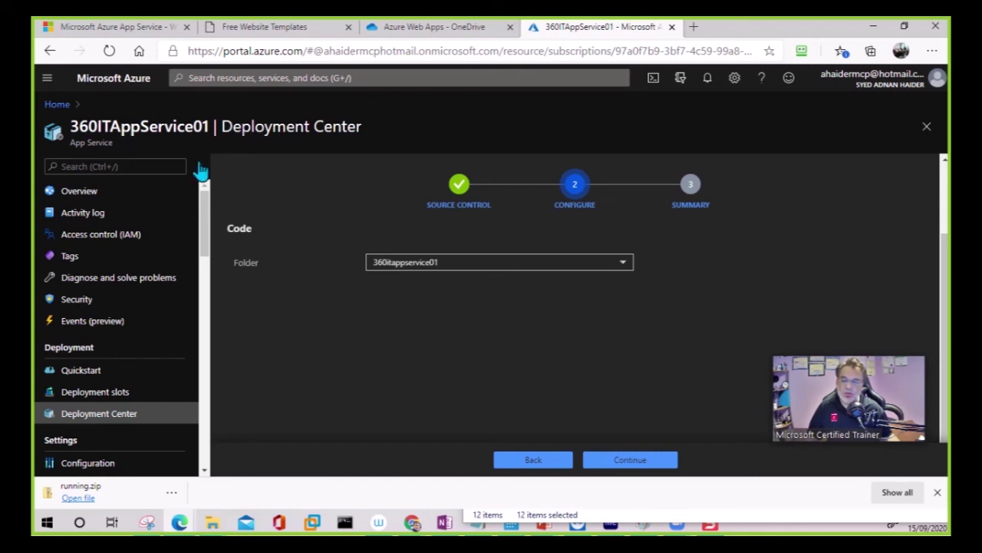
click(631, 460)
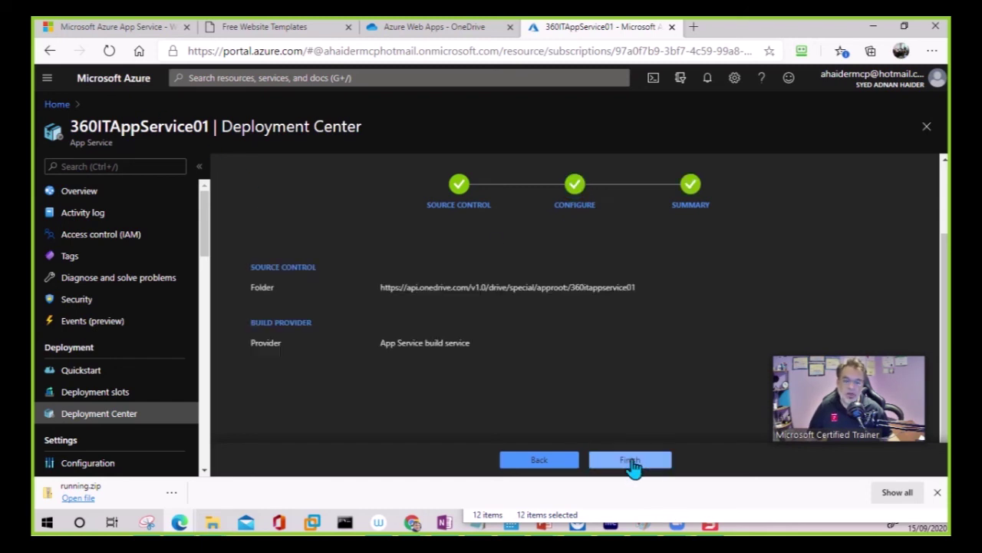
click(630, 461)
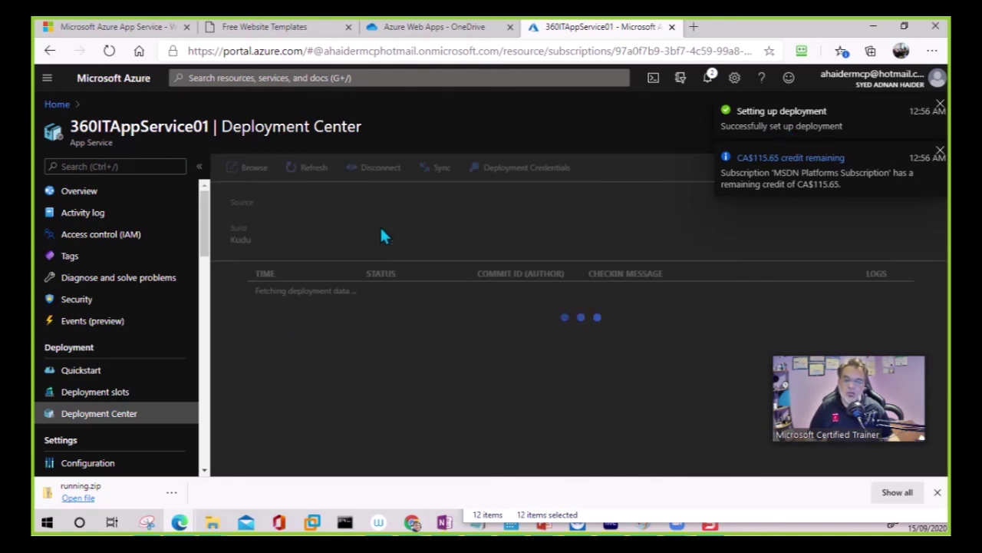
Upload all the website files from the nested running folder in Downloads into the 360itappservice01 folder in OneDrive
click(442, 29)
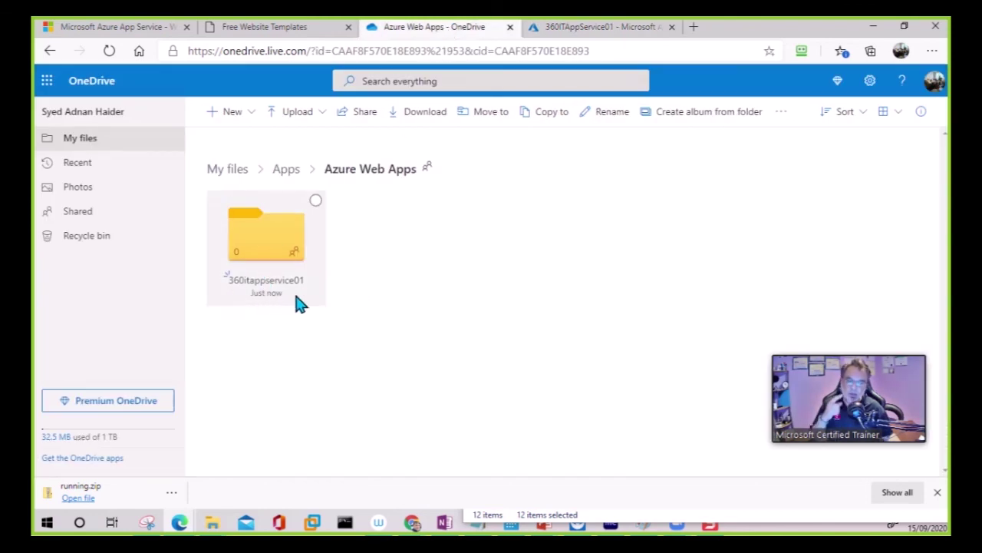
click(286, 246)
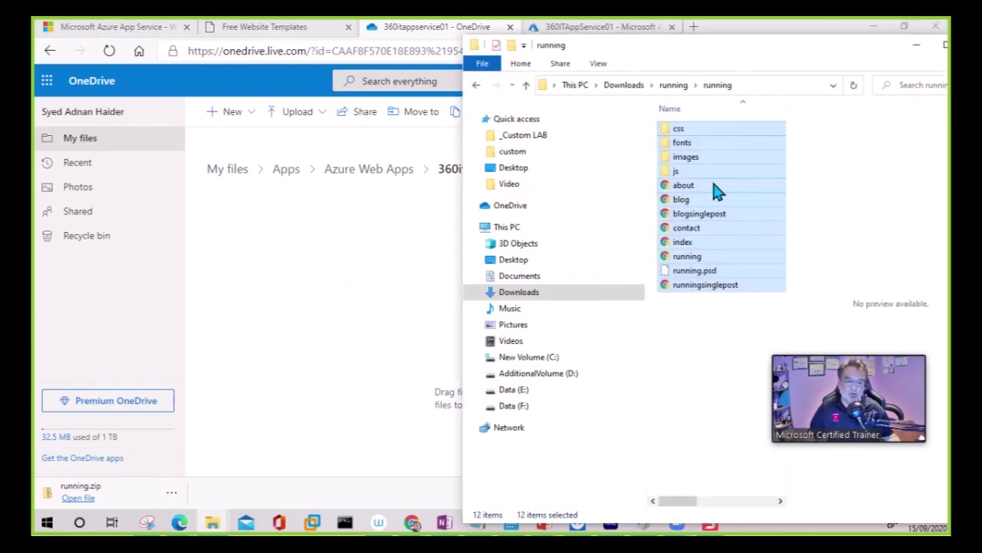
drag(687, 198, 305, 287)
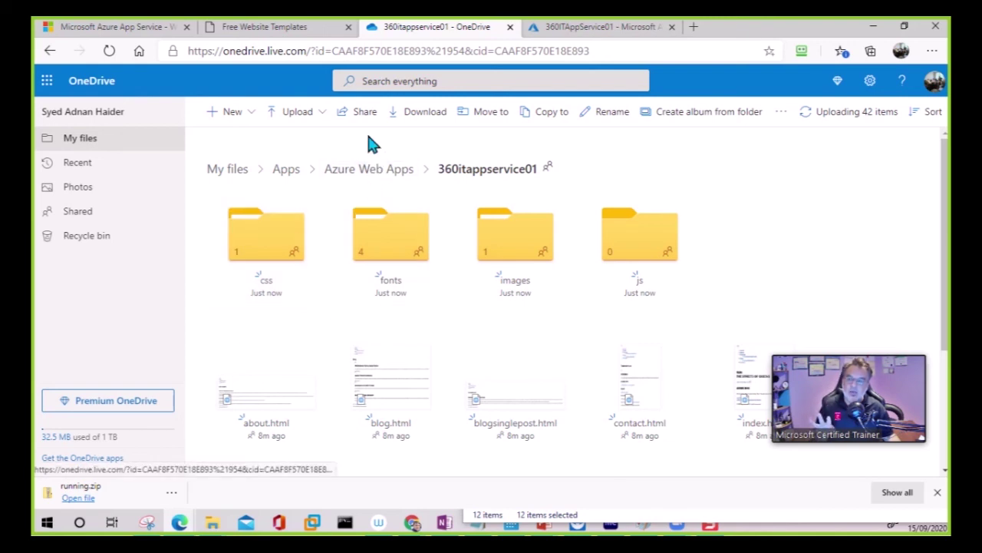
Review the Running Website Template page, the downloaded running archive and its extracted folder in Downloads
click(307, 32)
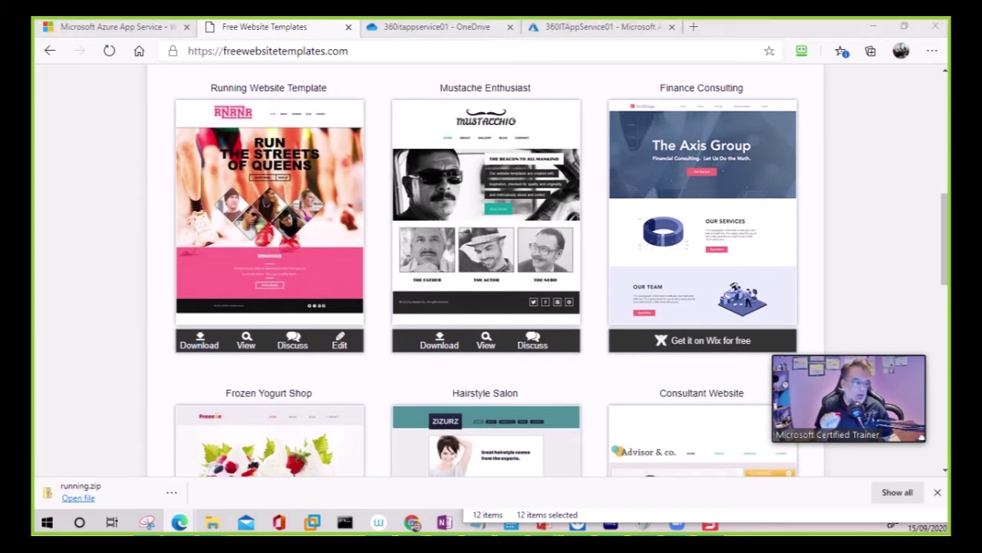
key(alt+Tab)
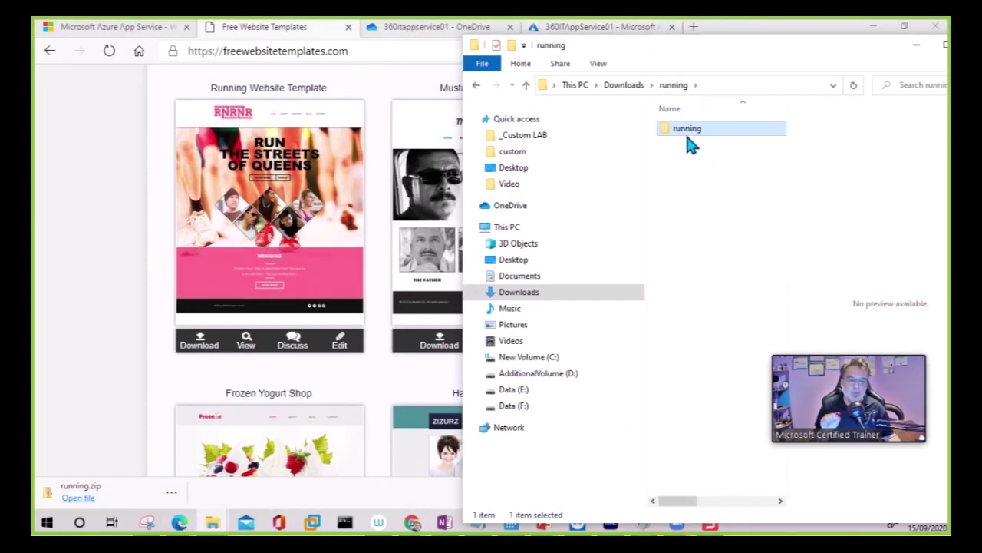
click(627, 86)
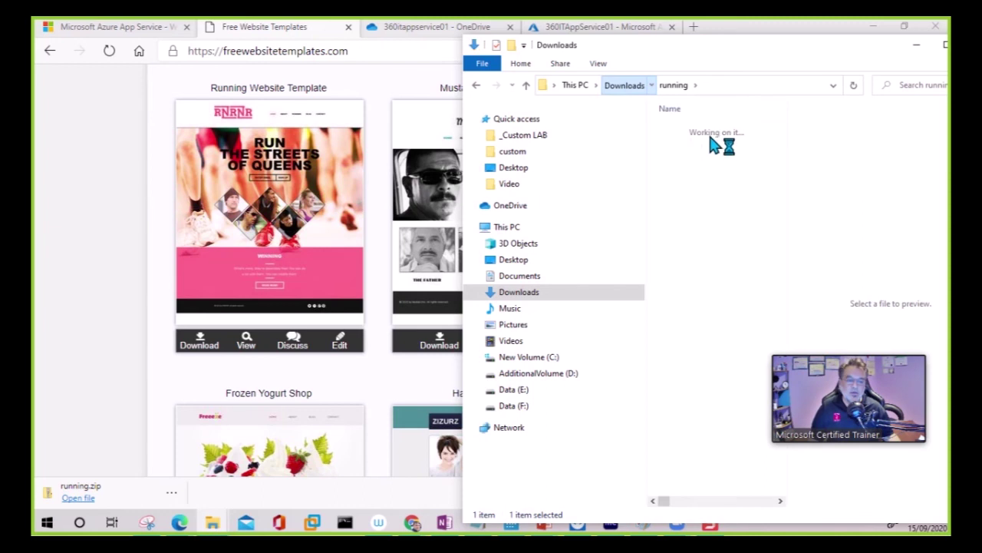
click(687, 147)
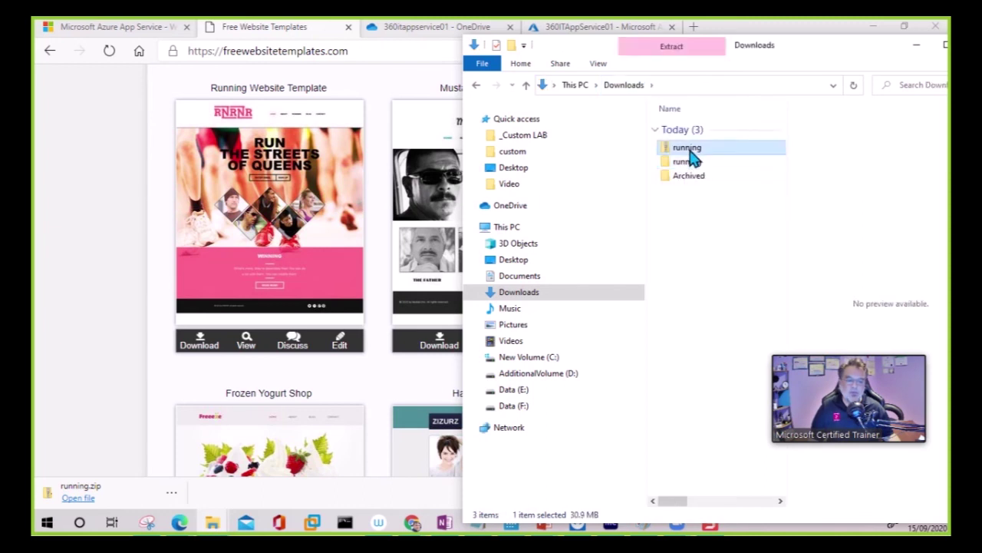
right_click(689, 149)
click(725, 244)
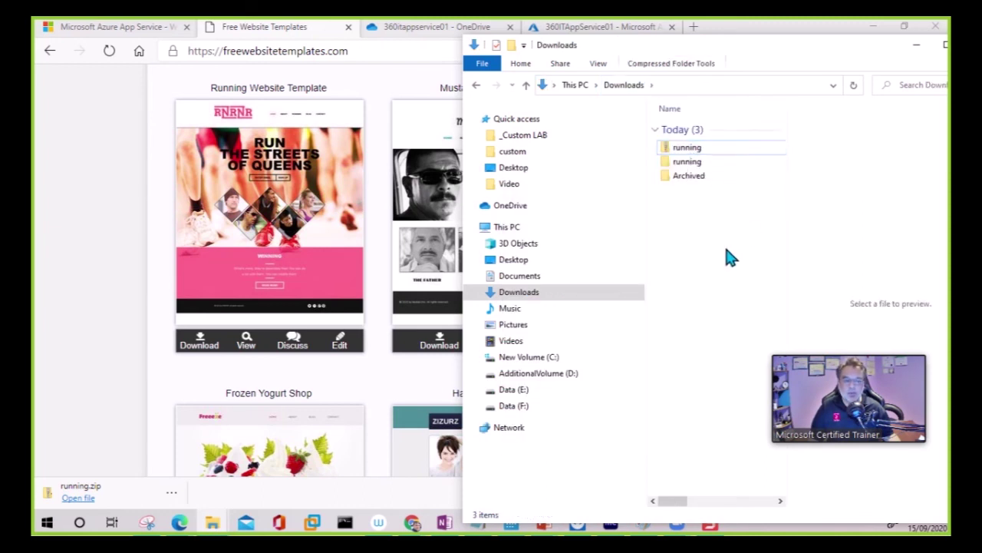
double_click(685, 163)
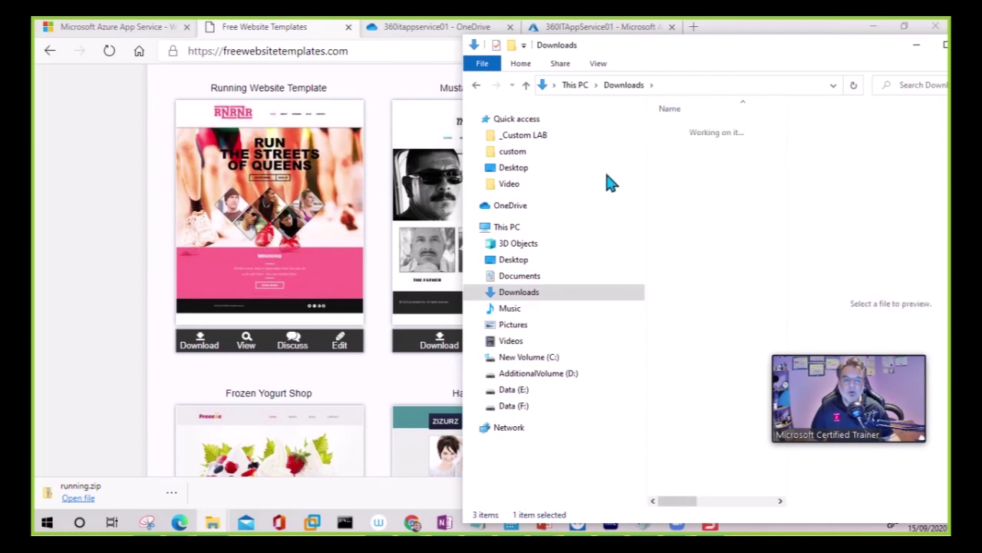
Check the uploaded files in OneDrive under Apps, Azure Web Apps, 360itappservice01, and switch to the app's website tab
click(566, 31)
click(566, 28)
click(450, 31)
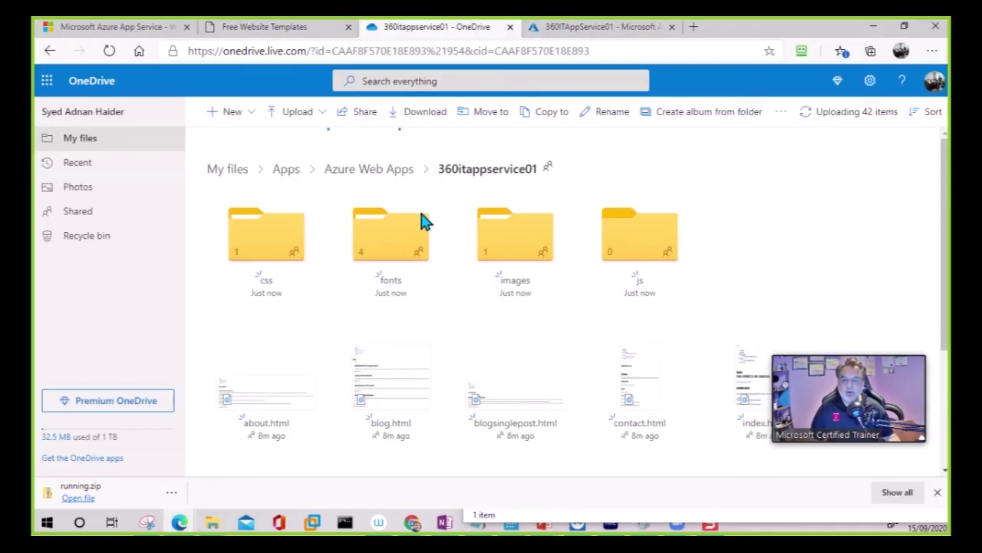
click(288, 170)
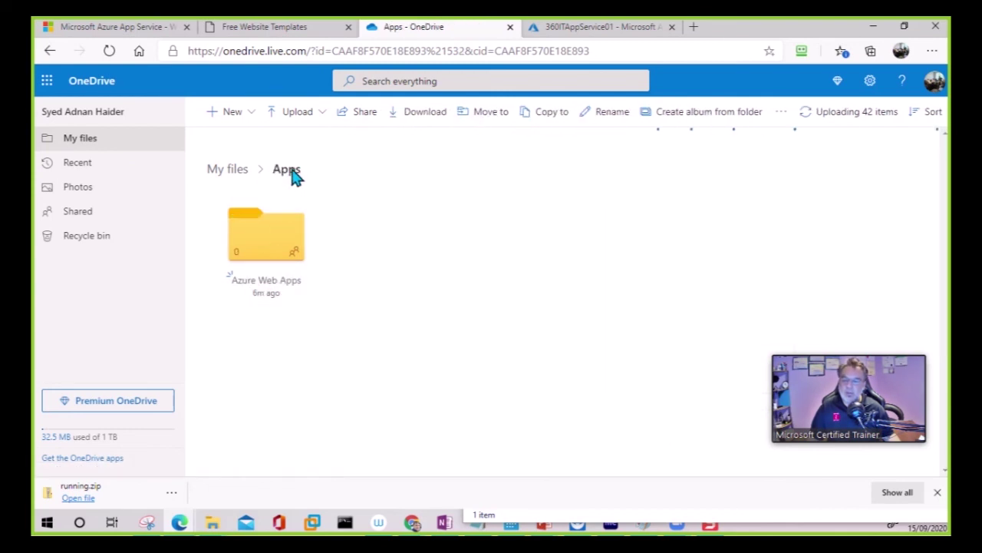
click(278, 258)
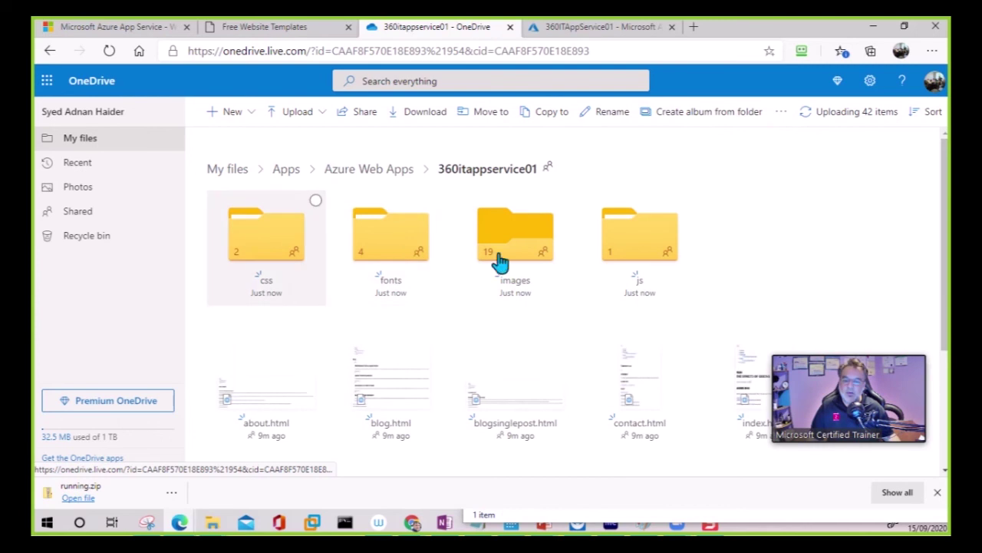
click(146, 28)
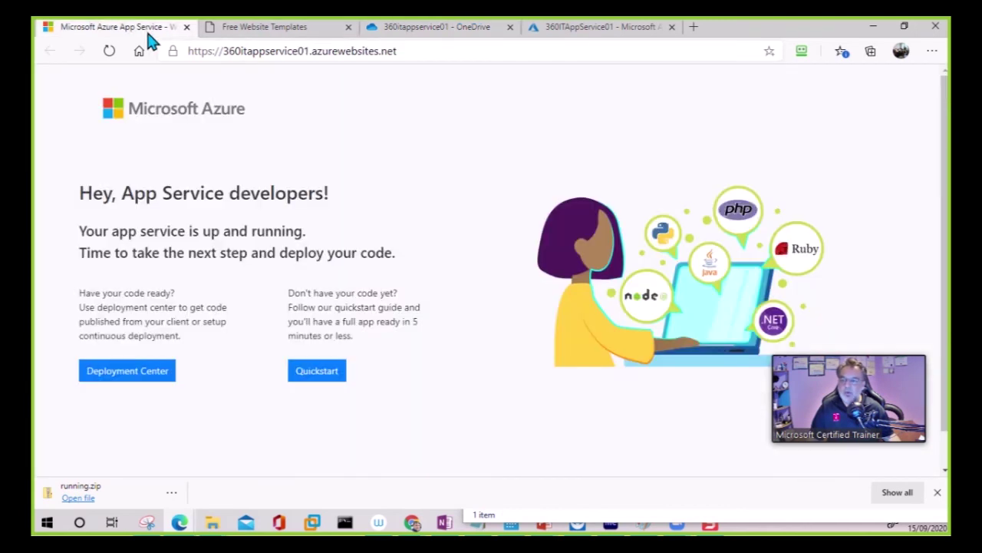
Sync the 360ITAppService01 deployment from its OneDrive folder in the Deployment Center and check the portal notifications
click(574, 28)
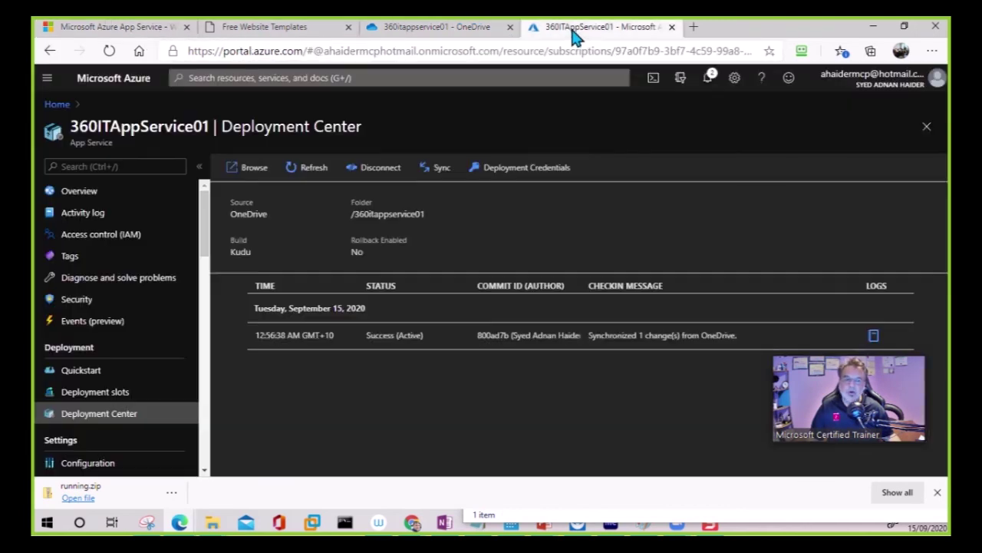
click(435, 171)
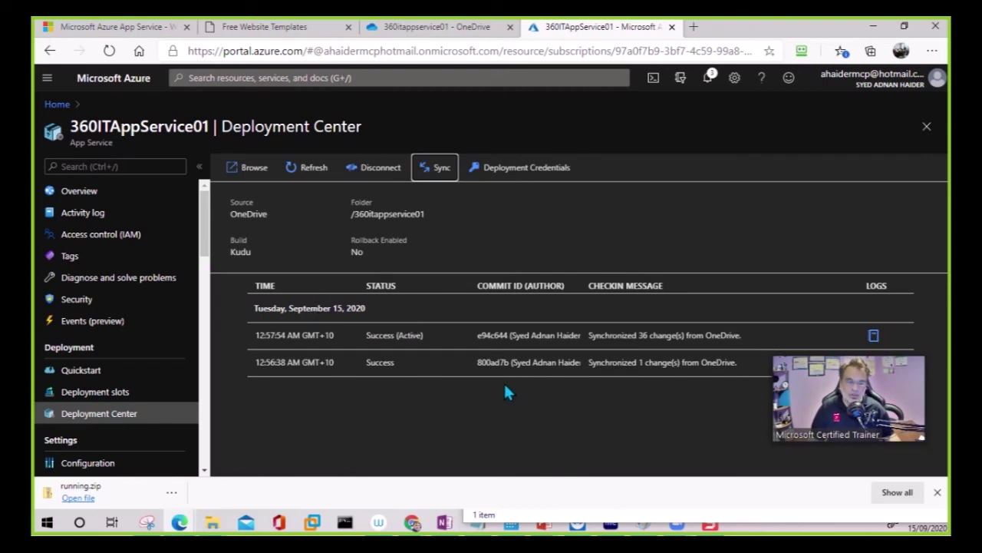
click(708, 80)
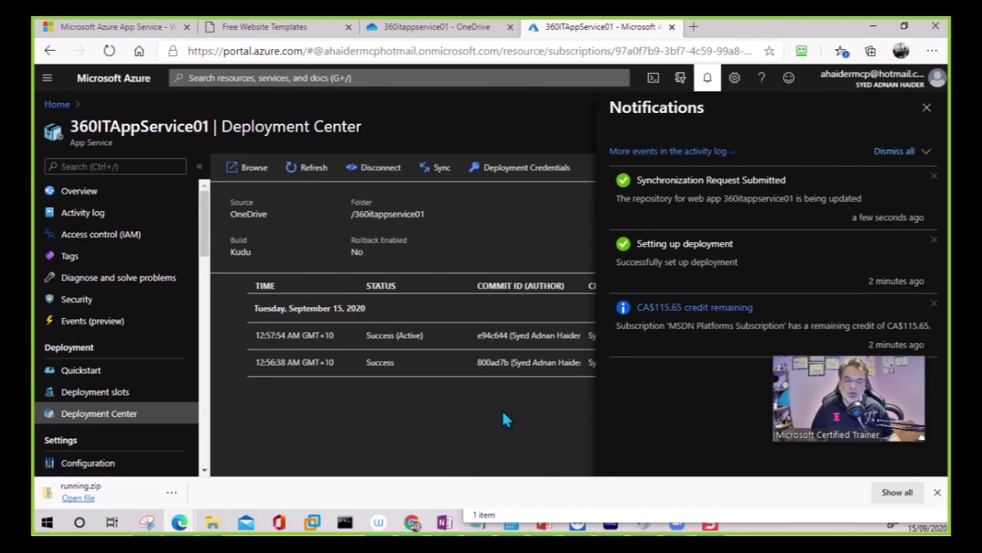
click(926, 108)
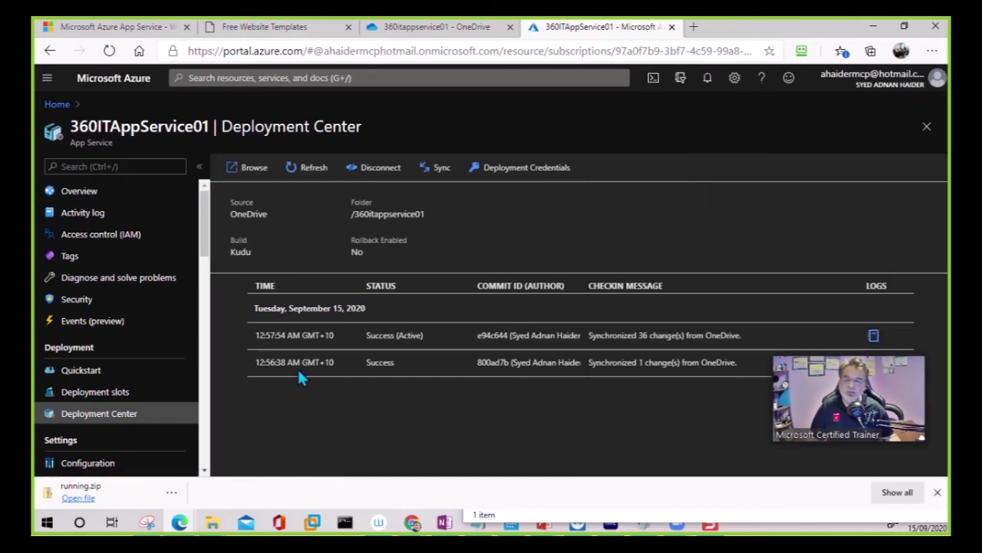
Open the deployed website in a new browser tab from the URL on the 360ITAppService01 overview
click(84, 197)
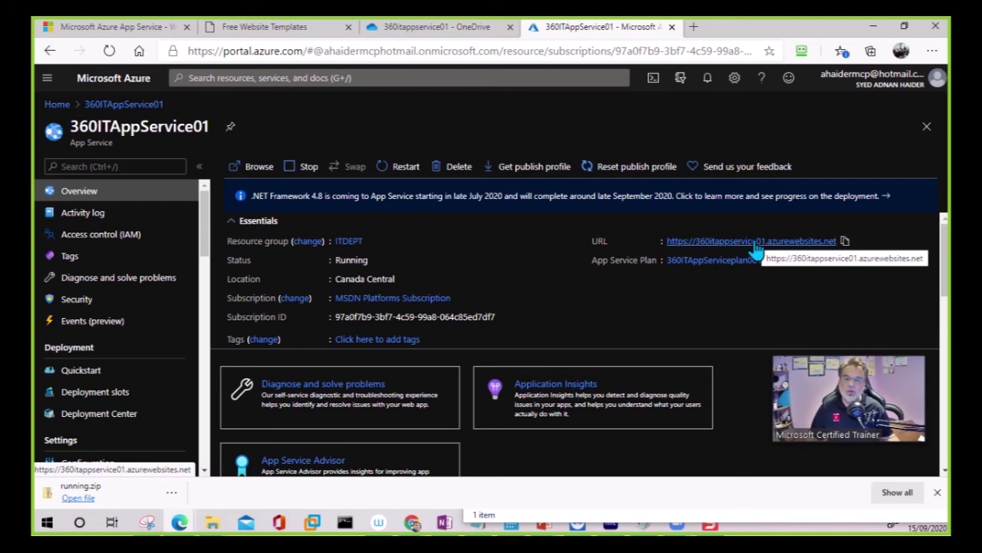
click(460, 31)
click(588, 29)
click(127, 30)
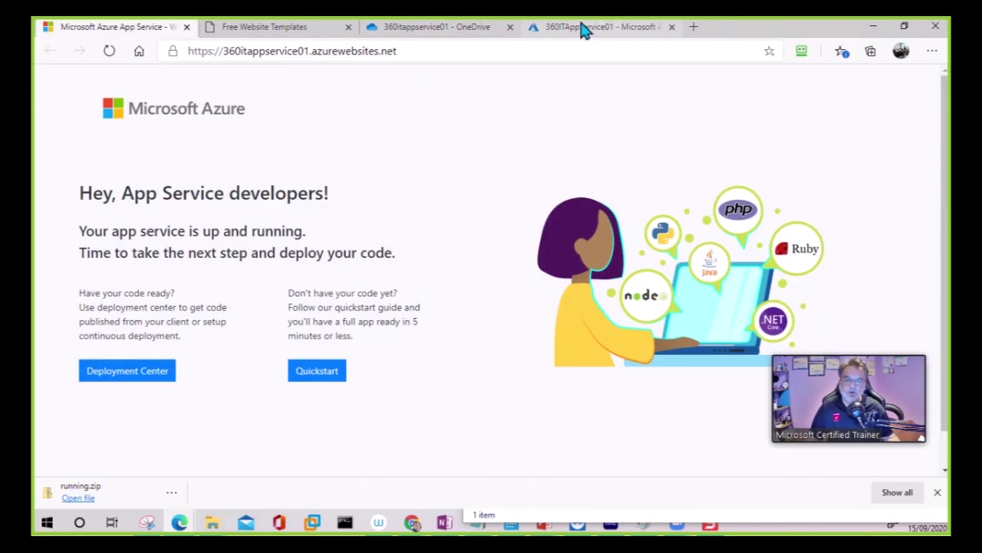
click(583, 26)
click(757, 246)
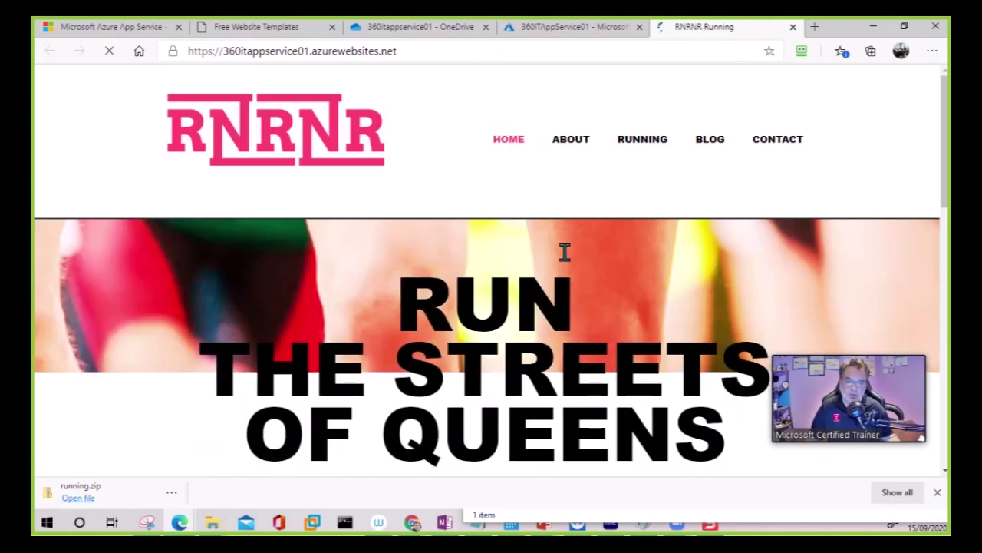
Look through the deployed RNRNR Running home page down to its footer, and return to the app's overview in the Azure portal
scroll(549, 269, down, 2)
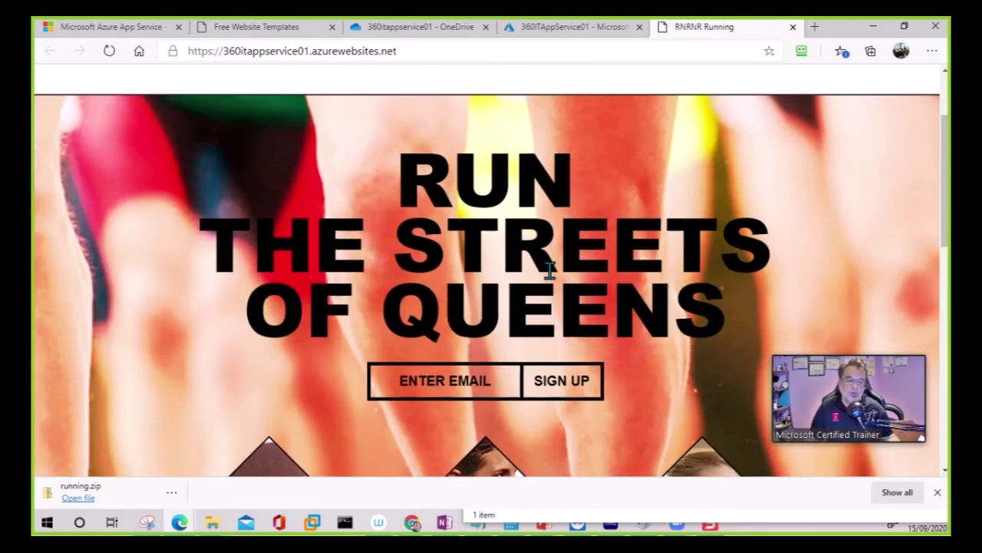
scroll(597, 268, down, 4)
scroll(605, 283, down, 4)
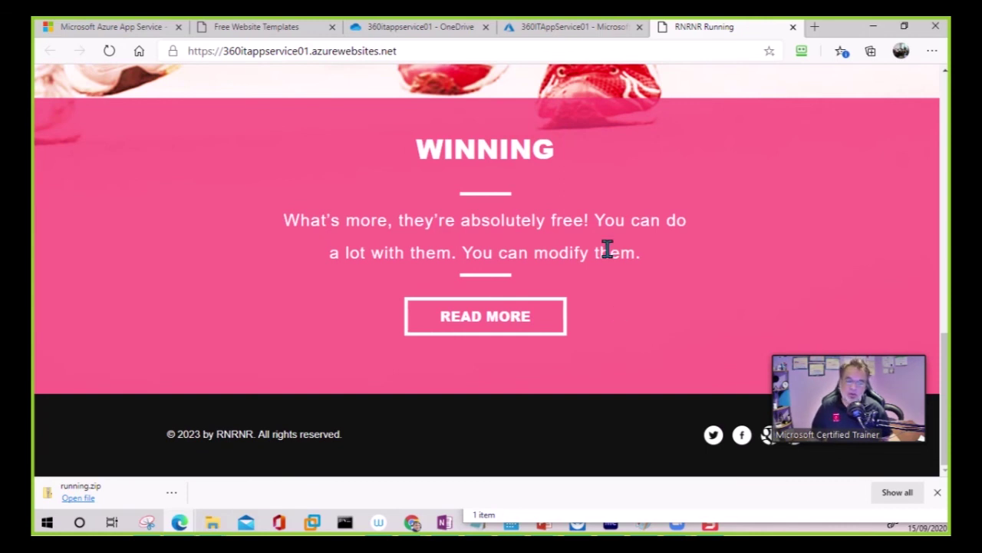
scroll(607, 251, up, 10)
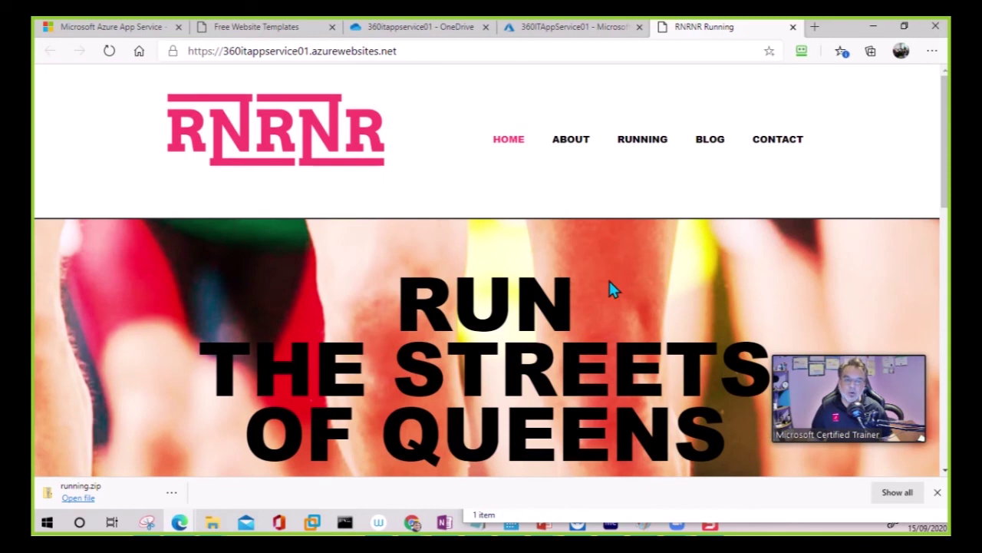
click(565, 35)
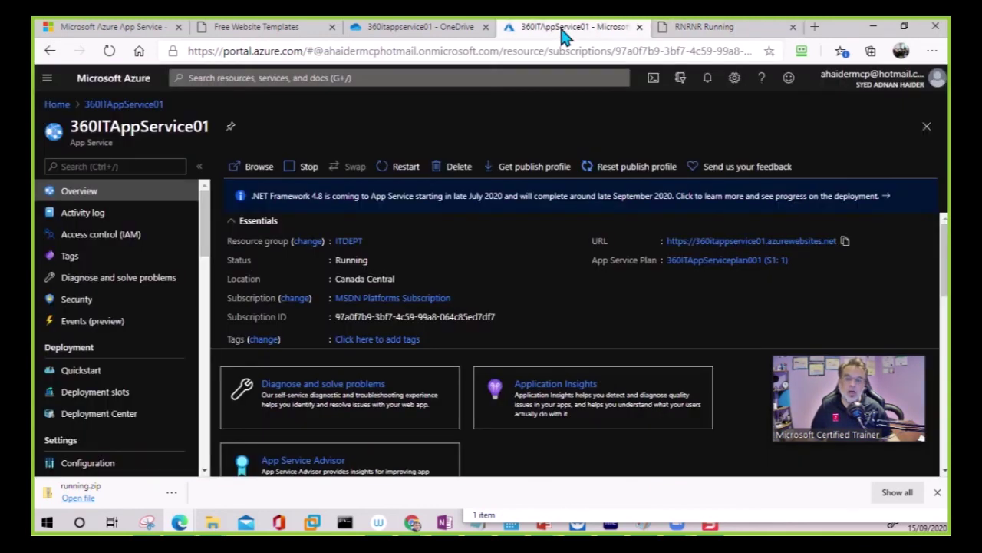